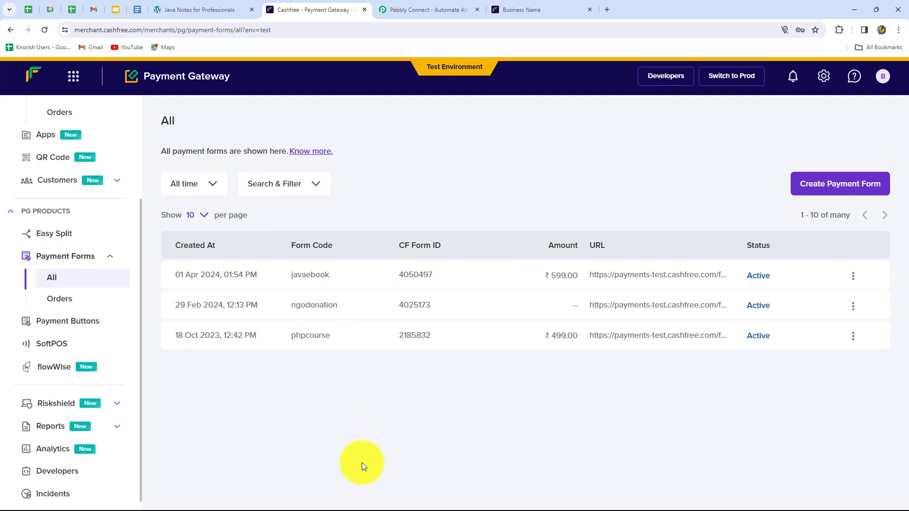
Step: View the Java E-Book confirmation email in Gmail, then bring up the Pabbly Connect homepage
click(93, 7)
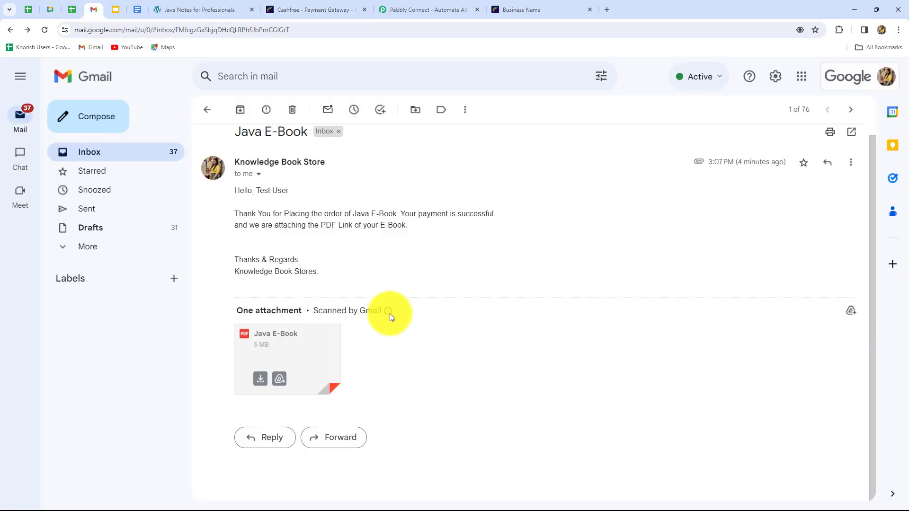
click(423, 10)
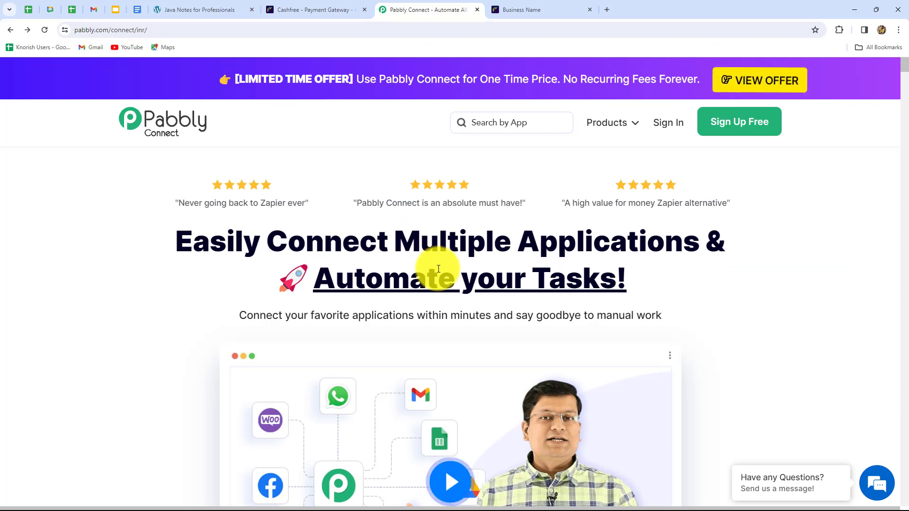
click(295, 7)
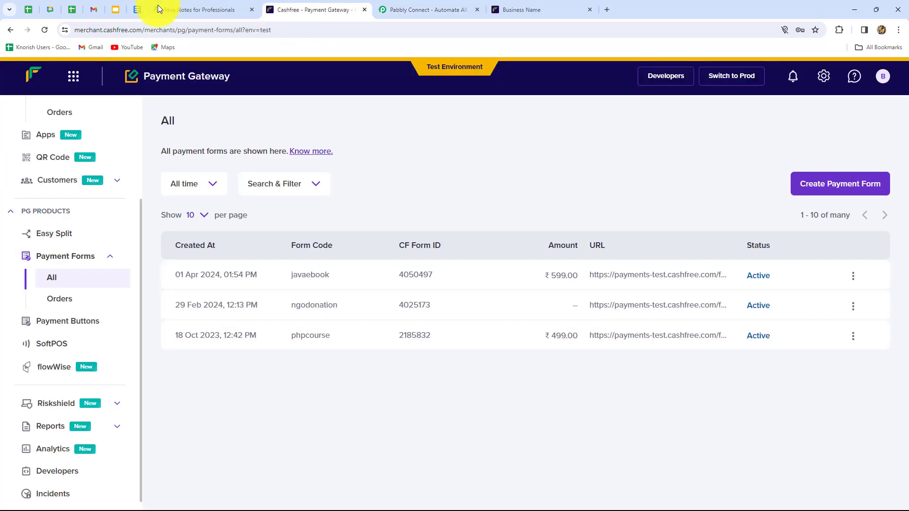
click(91, 9)
click(460, 7)
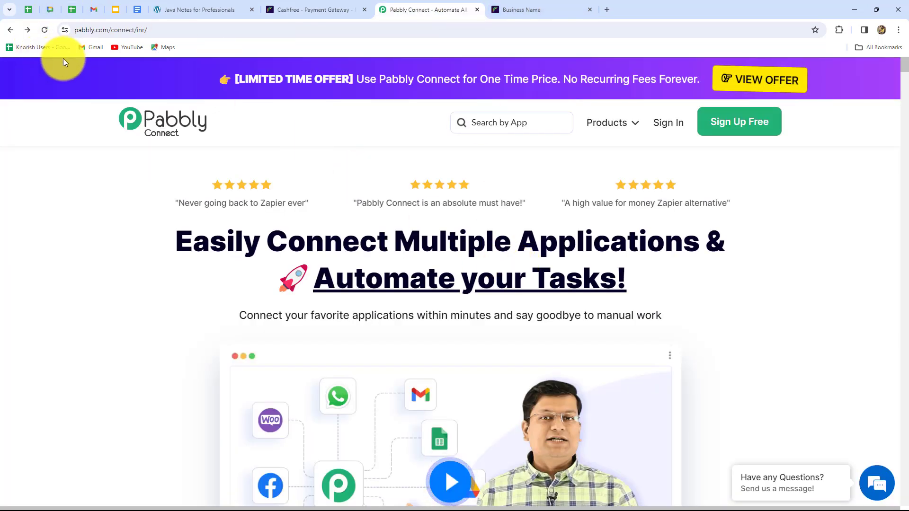
click(72, 31)
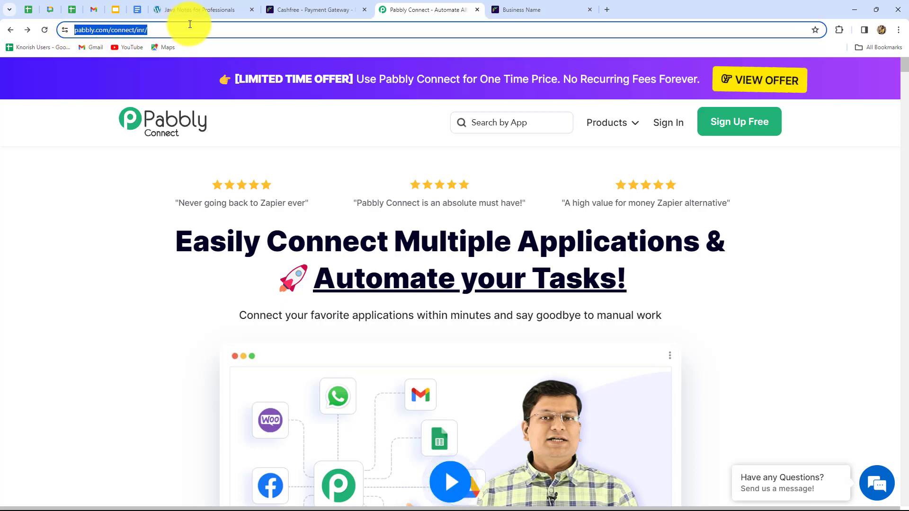
click(90, 177)
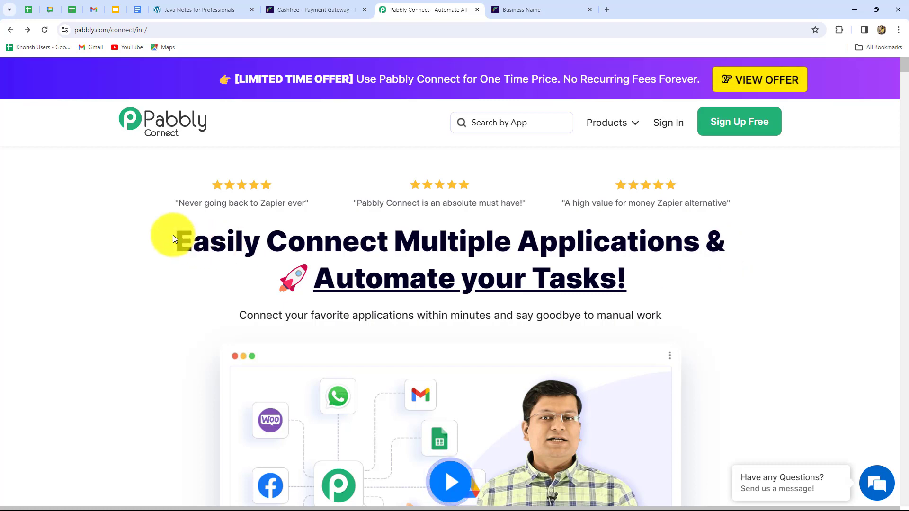
drag(179, 240, 655, 275)
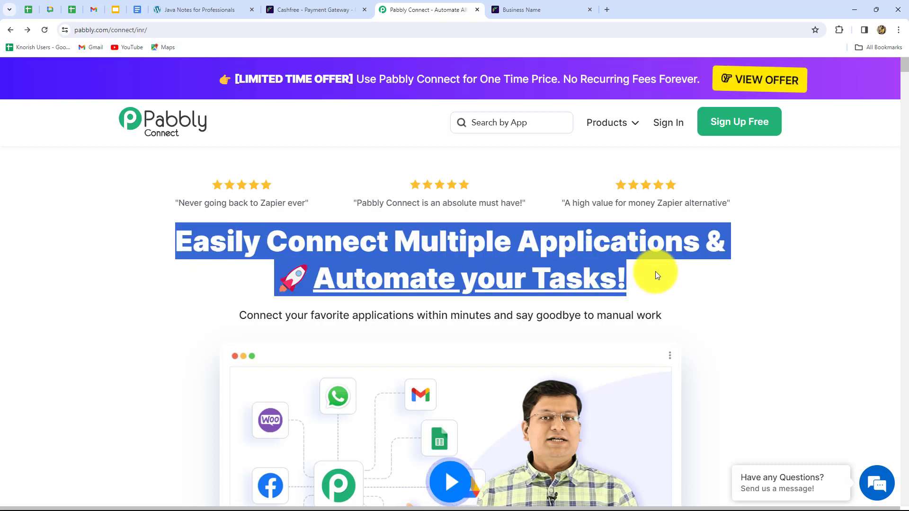
click(657, 281)
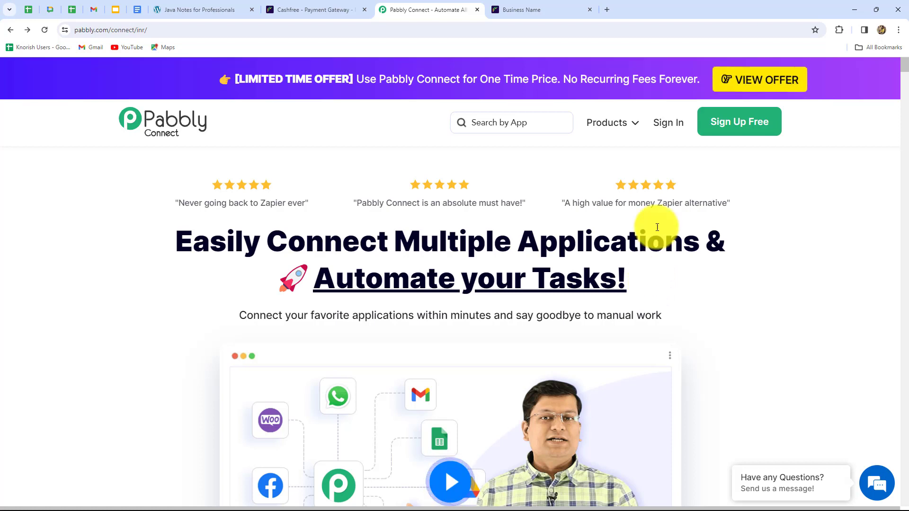
Step: Sign in, launch Pabbly Connect from the All Pabbly Apps page, and start a new workflow
click(665, 126)
scroll(583, 425, down, 2)
scroll(584, 425, up, 2)
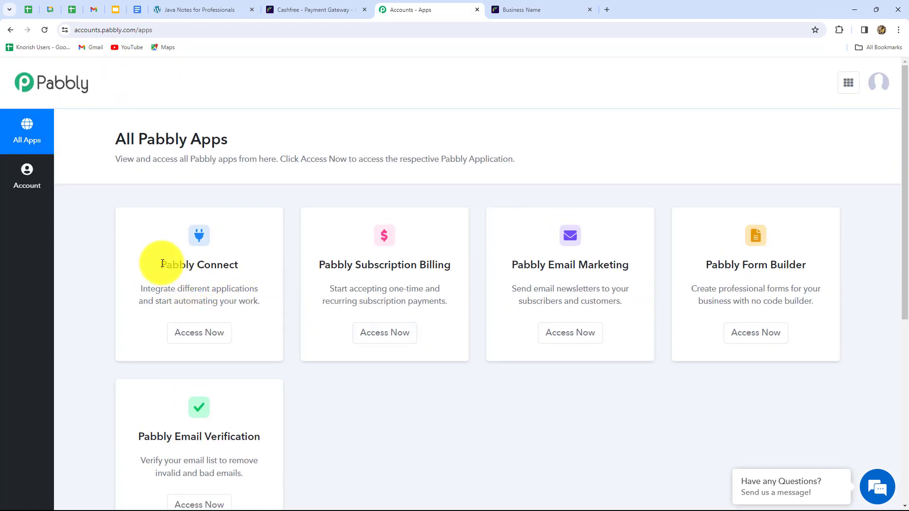
drag(158, 261, 239, 265)
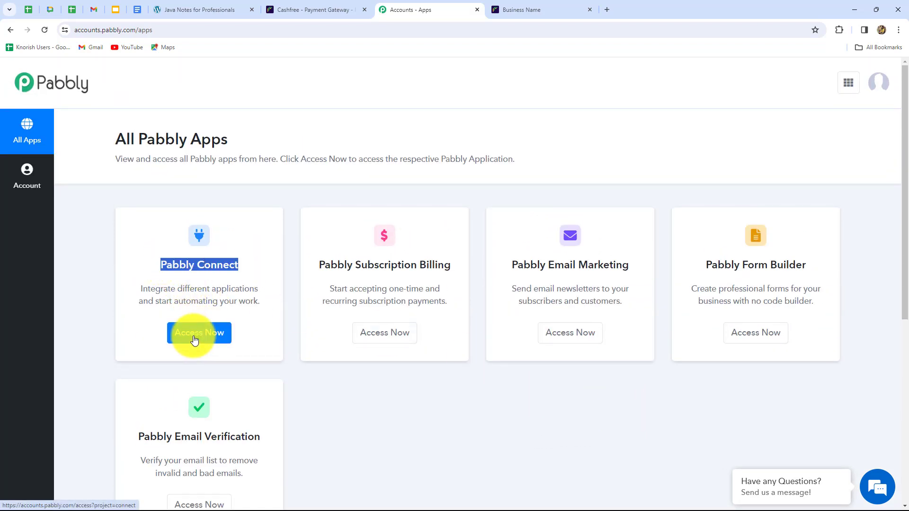
click(194, 337)
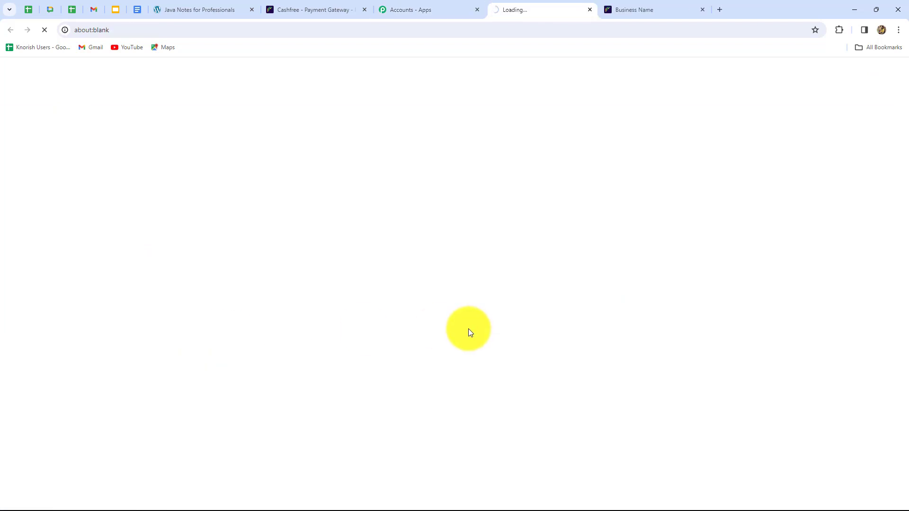
scroll(846, 378, down, 2)
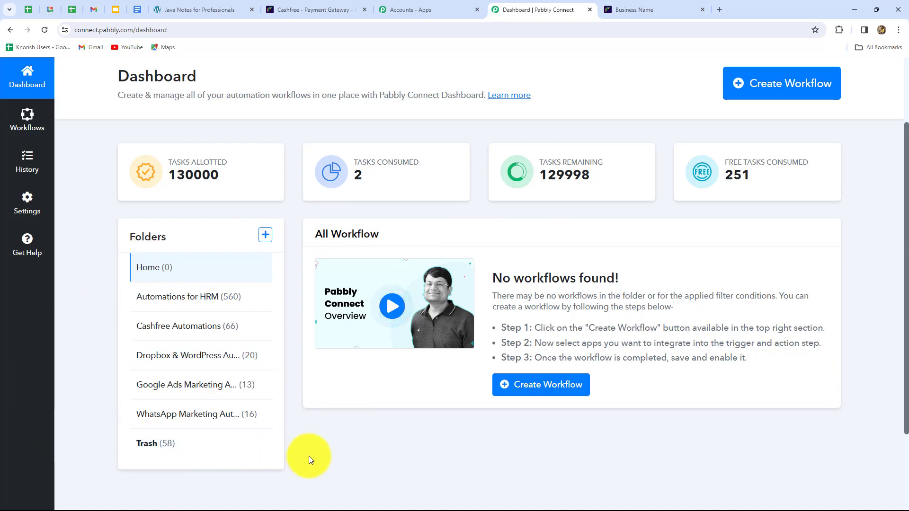
click(777, 91)
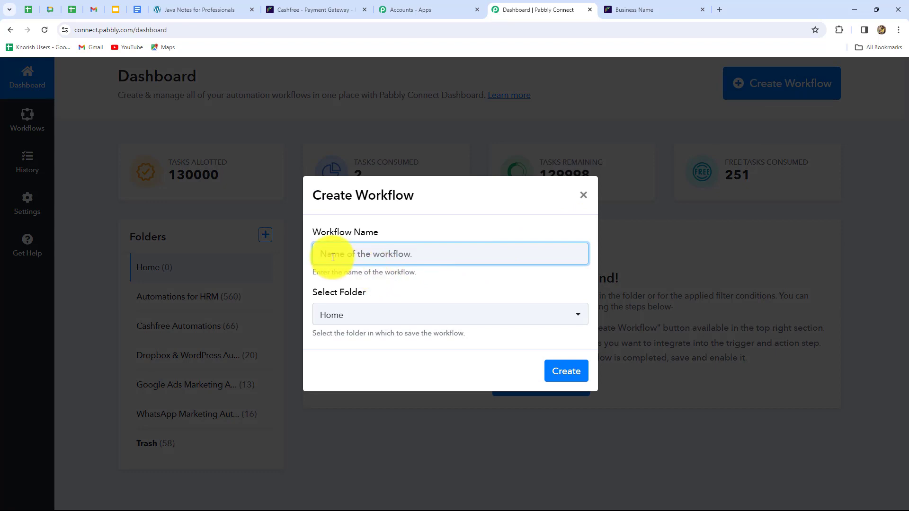
Step: Create the workflow 'Automatically Share E-Books on Receiving Cashfree Payment' in the Cashfree Automations folder
text(Automatically Share E-Books on Receiving Cashfree Payment)
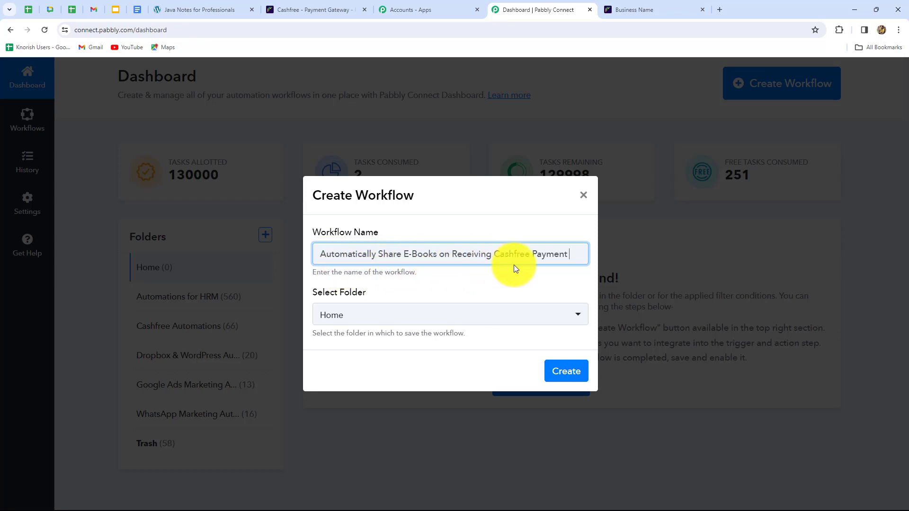
click(503, 316)
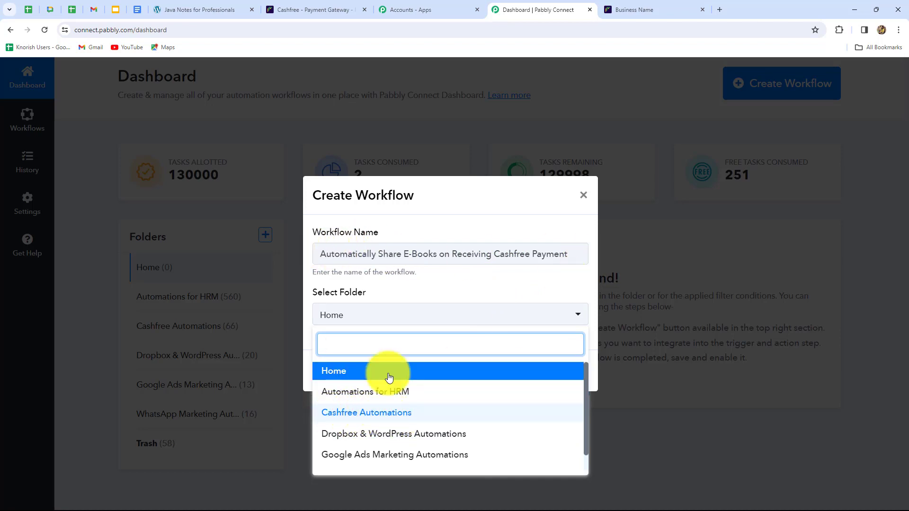
click(388, 419)
click(573, 369)
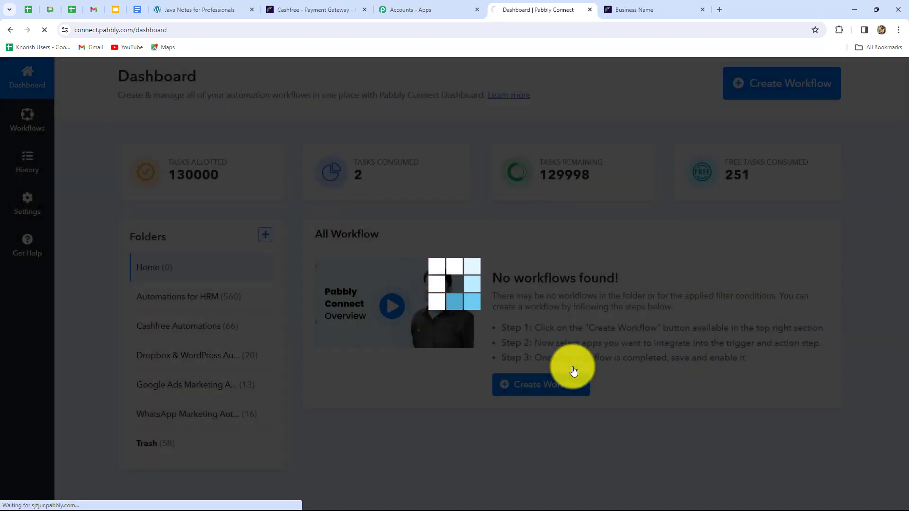
Step: Scroll through the new workflow's empty Trigger and Action steps
scroll(821, 317, down, 3)
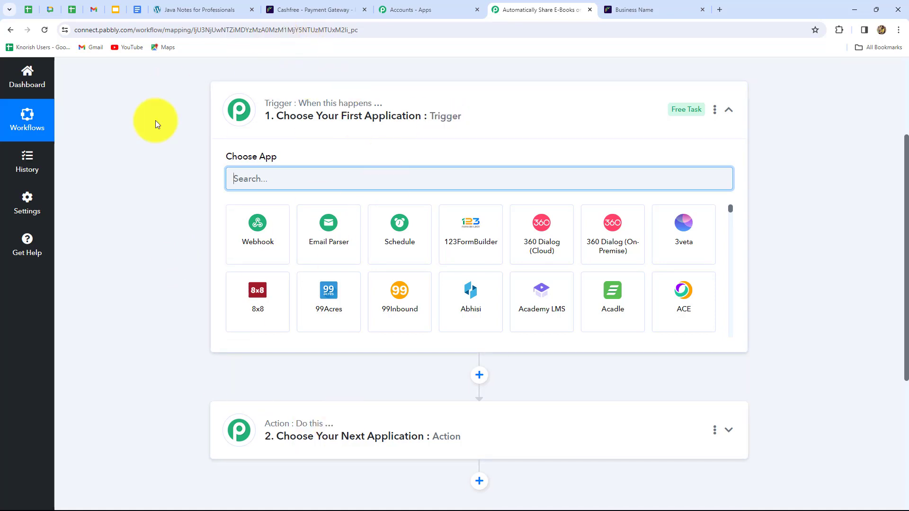
scroll(347, 460, down, 3)
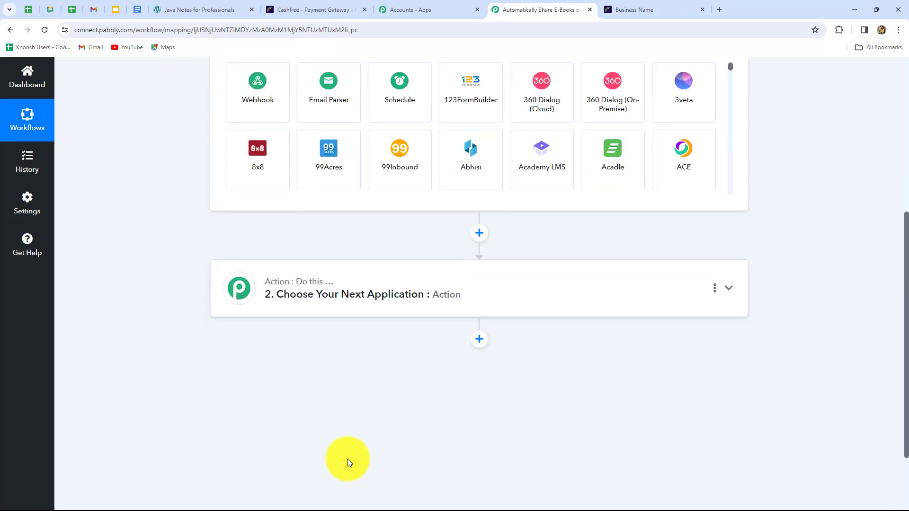
scroll(347, 458, up, 3)
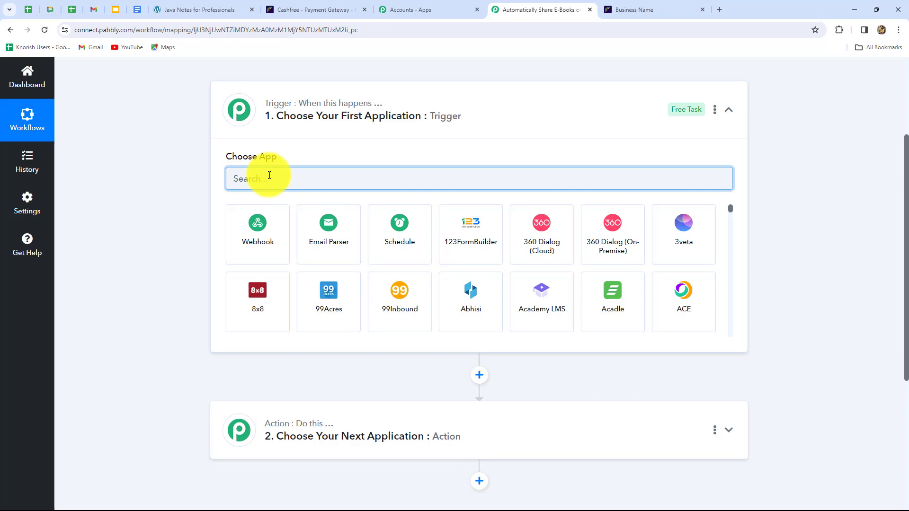
Step: Set the trigger app to Cashfree with the Payment via Form event
text(Cash)
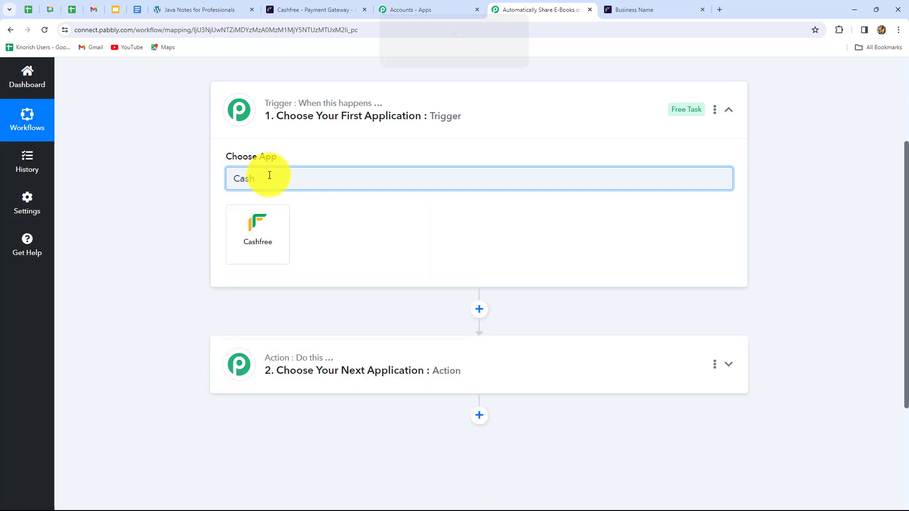
click(276, 244)
click(271, 230)
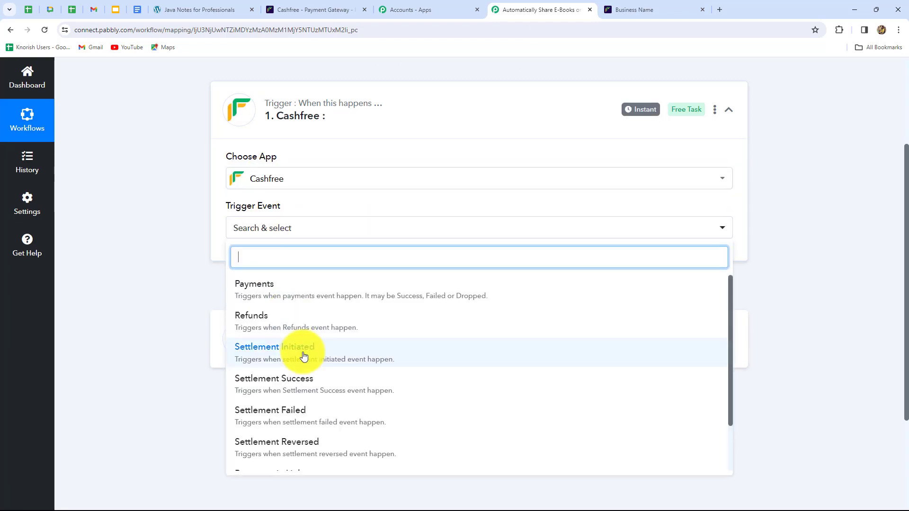
scroll(313, 384, down, 2)
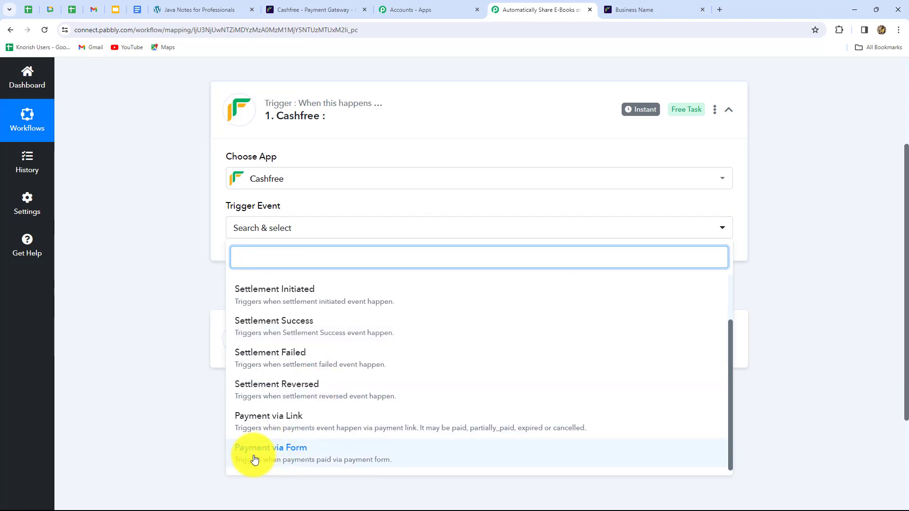
click(286, 455)
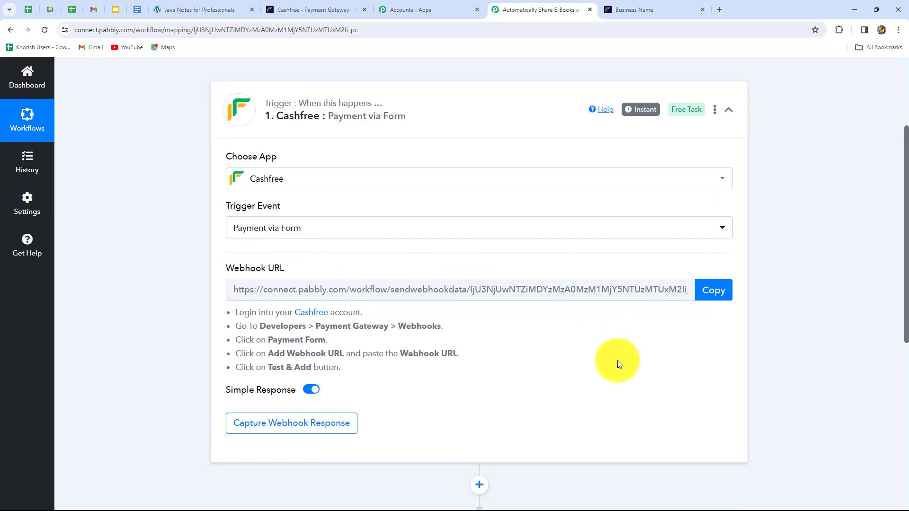
Step: Copy the trigger's webhook URL and switch to the Cashfree Payment Gateway tab
scroll(595, 373, down, 2)
scroll(590, 374, up, 1)
scroll(590, 373, up, 2)
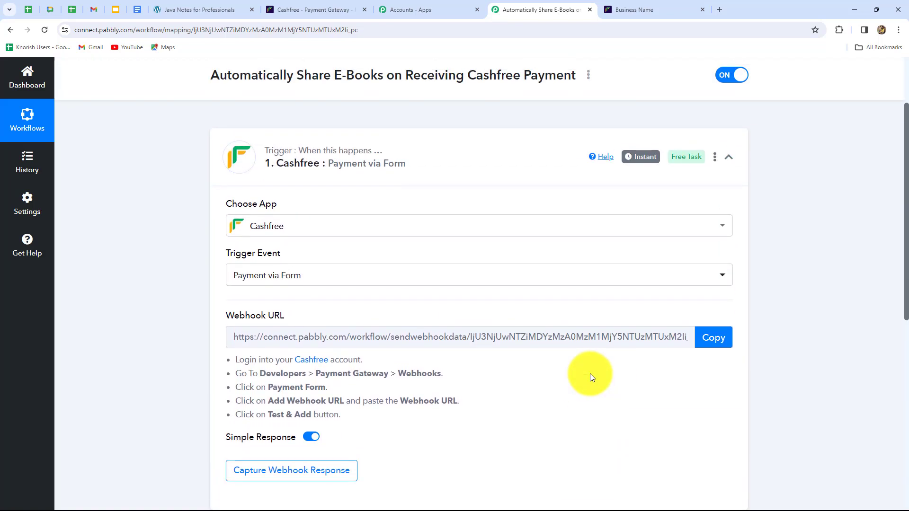
scroll(559, 336, down, 1)
scroll(438, 337, down, 2)
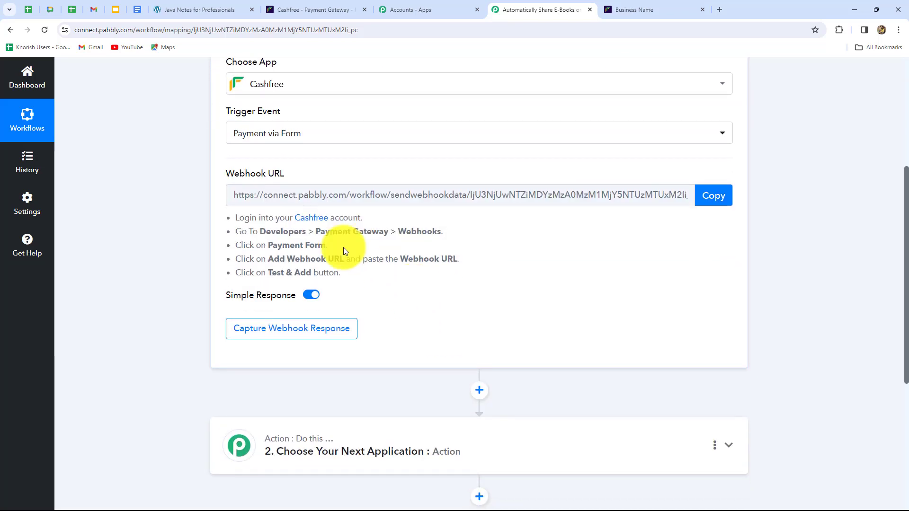
drag(245, 219, 362, 269)
click(373, 287)
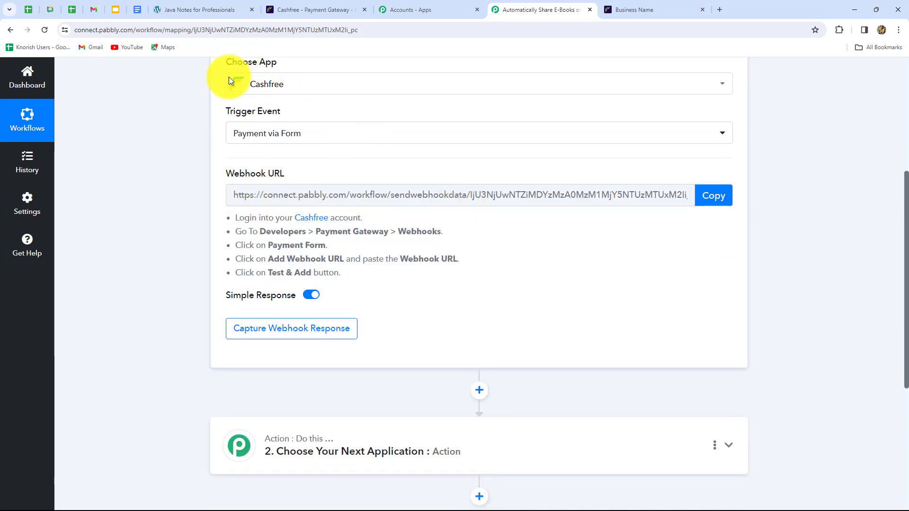
scroll(427, 265, up, 1)
click(714, 243)
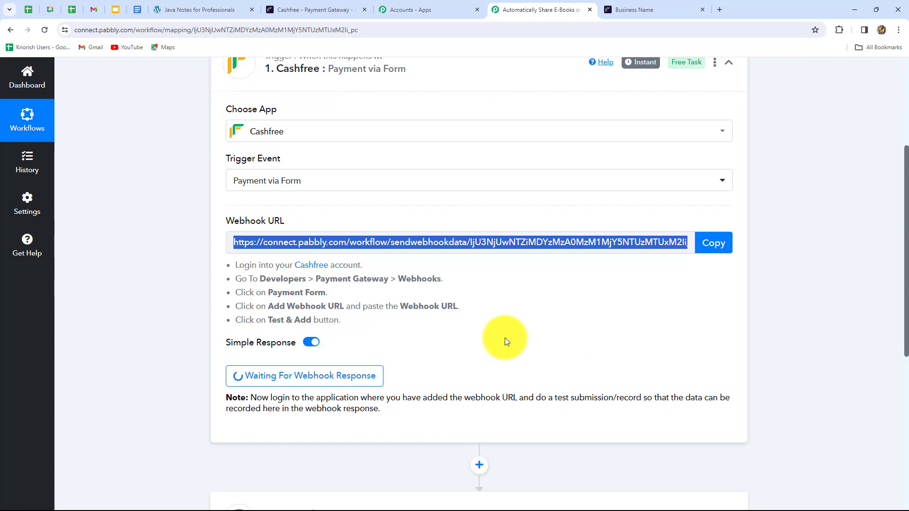
click(294, 9)
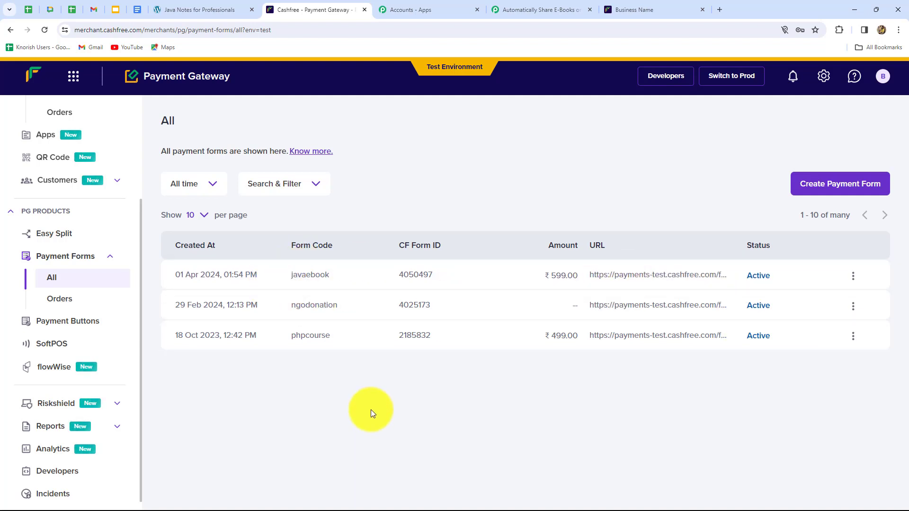
Step: Go to Developers > Webhooks and begin adding a new webhook endpoint
scroll(55, 466, down, 1)
scroll(55, 464, down, 1)
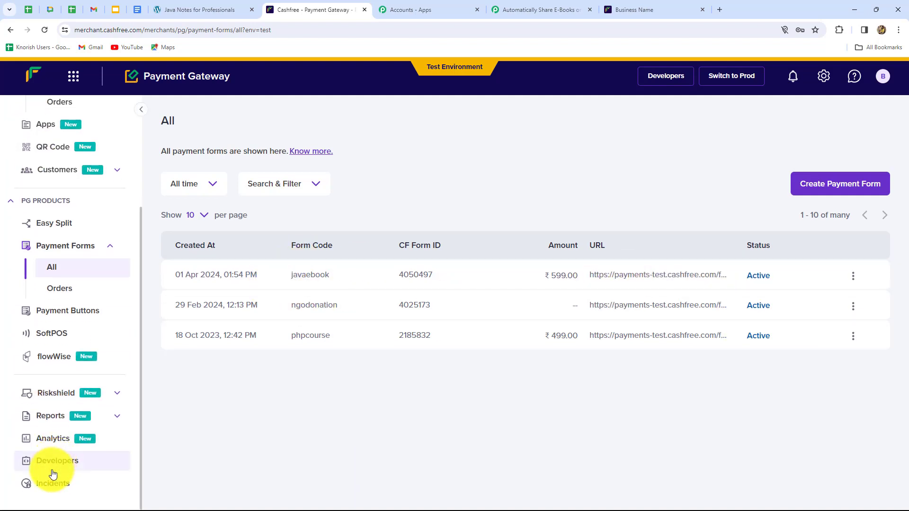
click(61, 464)
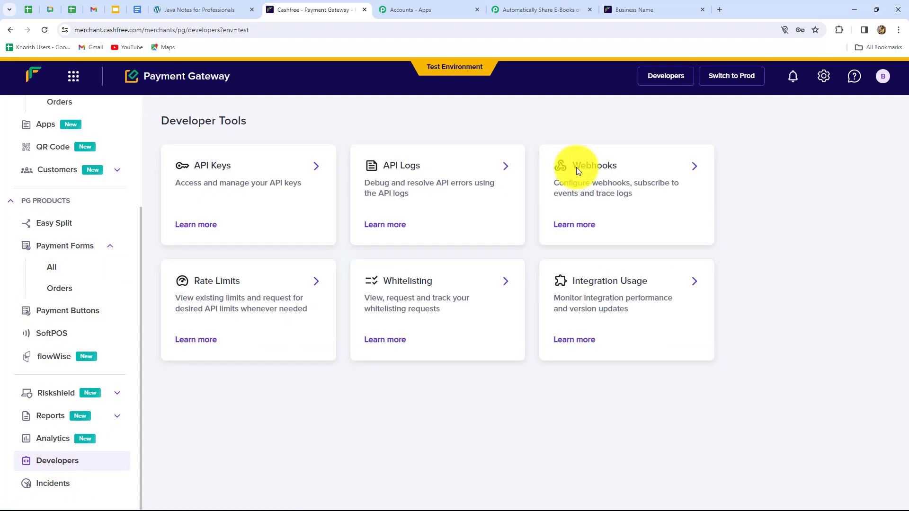
click(696, 167)
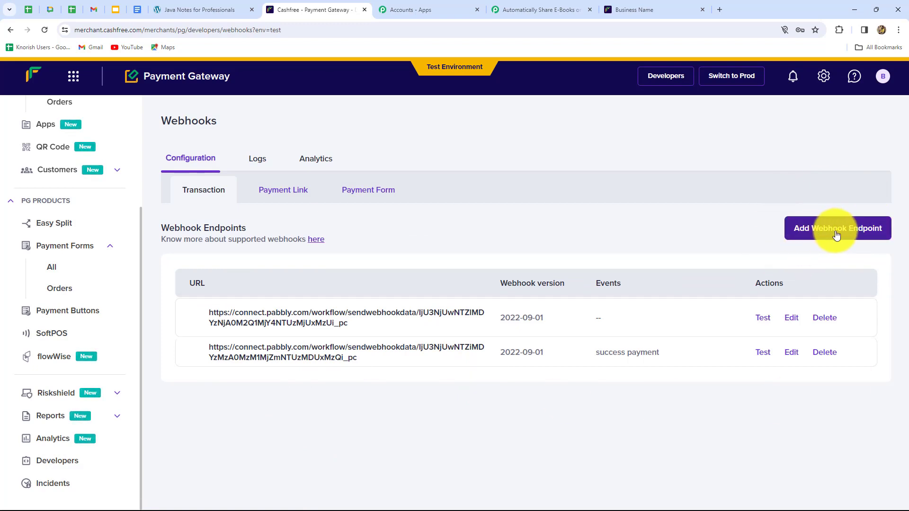
click(866, 240)
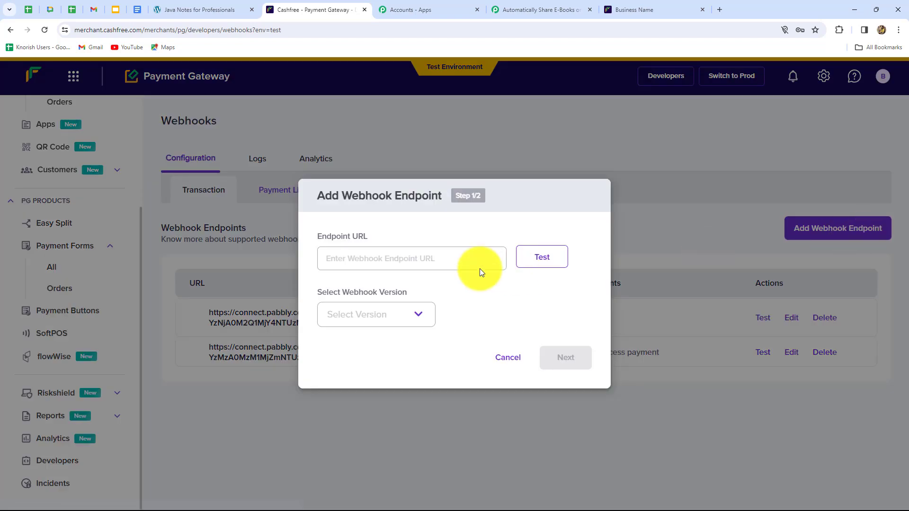
Step: Paste the Pabbly webhook URL, choose version 2022-09-01, test it successfully, and continue
click(432, 263)
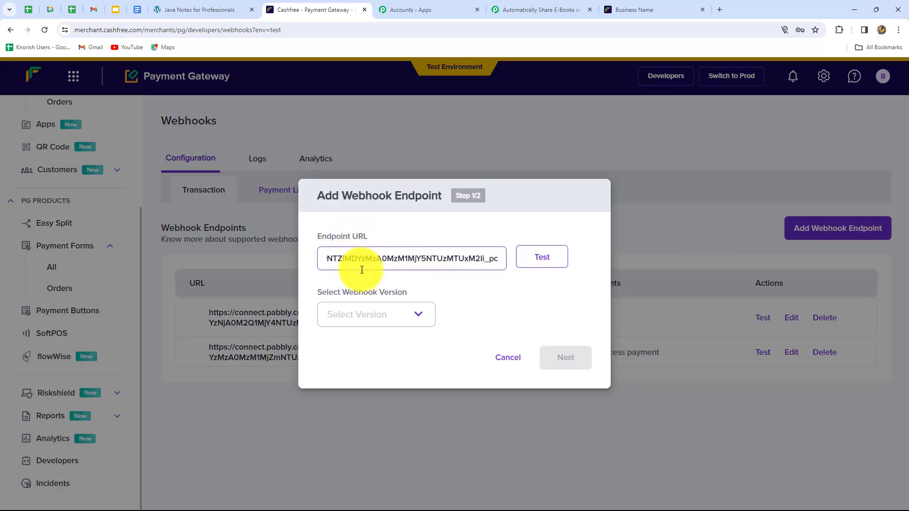
click(386, 314)
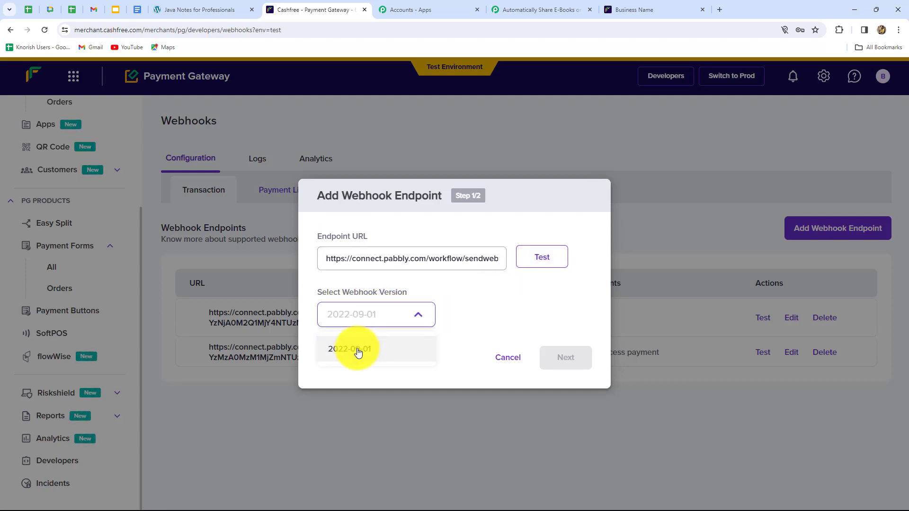
click(358, 351)
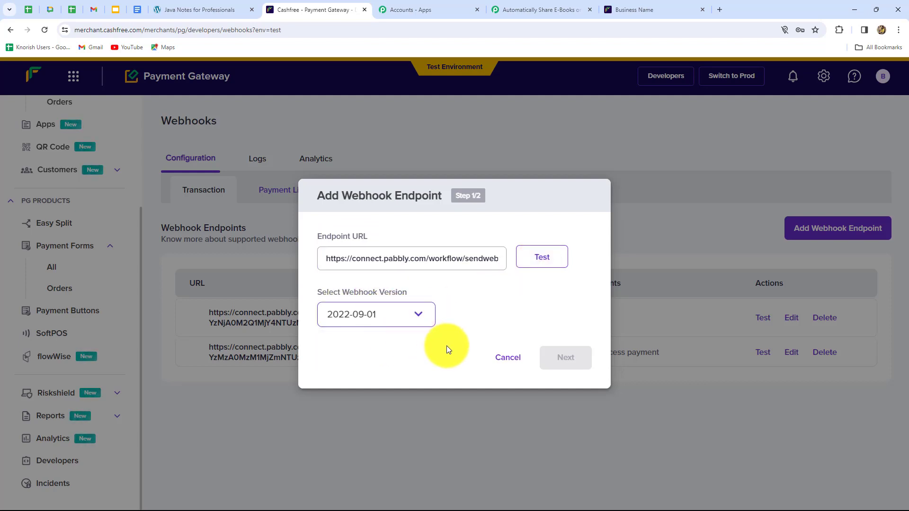
click(541, 261)
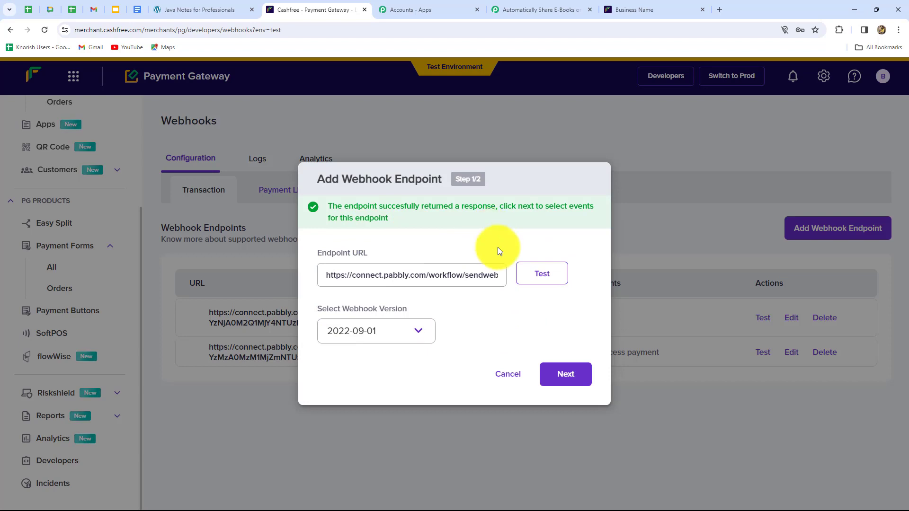
click(559, 376)
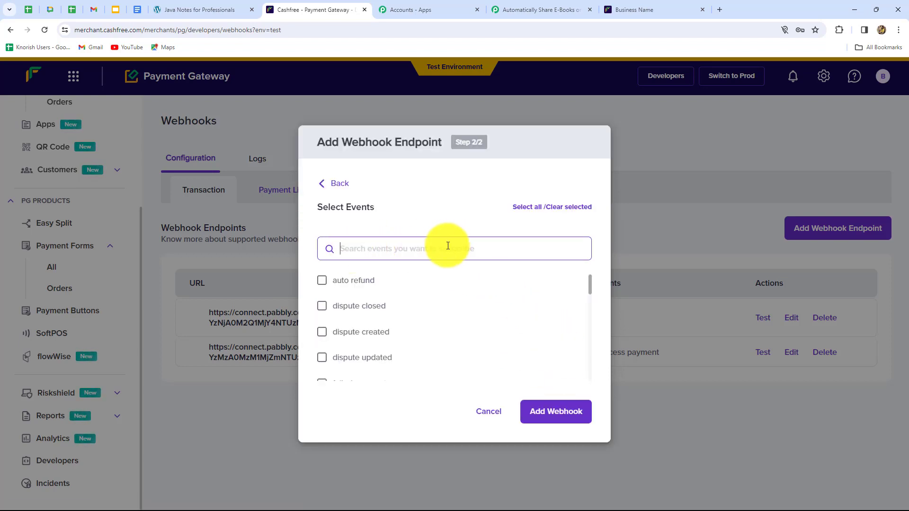
Step: Search events for 'pay', tick success payment, and add the webhook endpoint
text(pay)
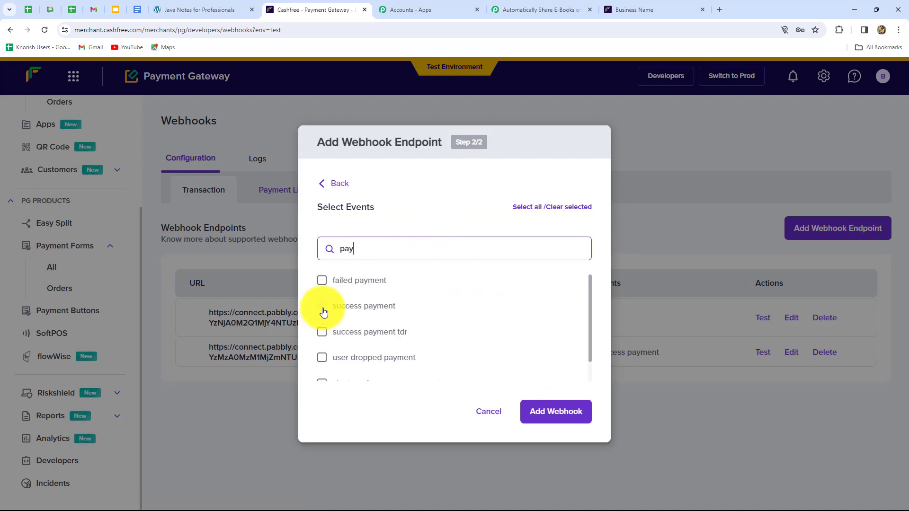
click(323, 308)
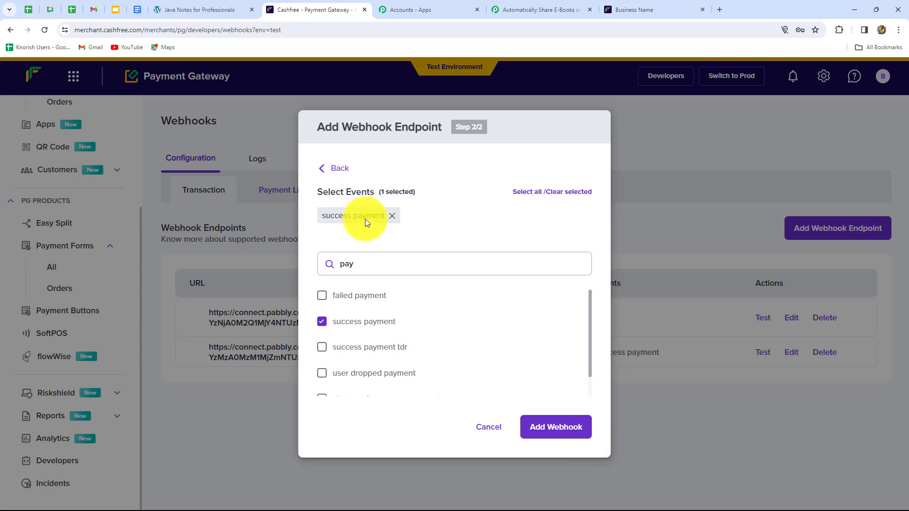
click(558, 433)
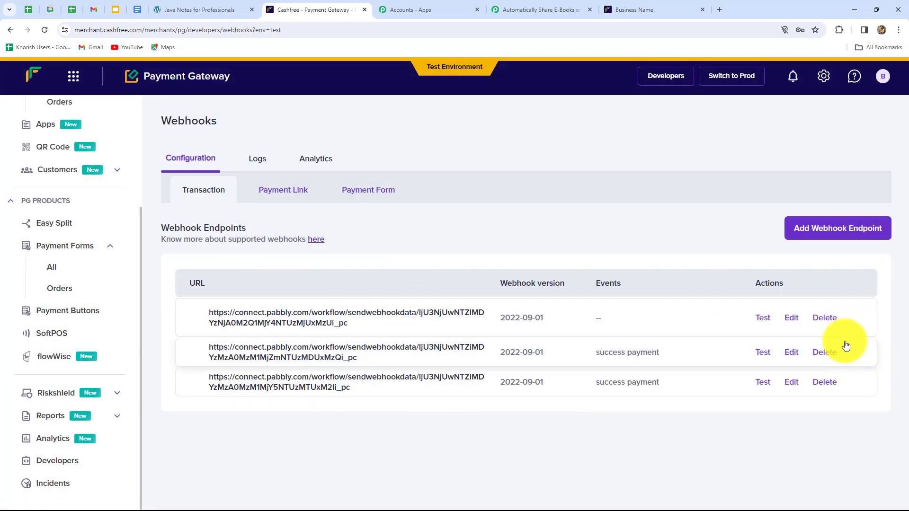
Step: In Pabbly, re-capture the webhook response and confirm Yes, then return to Cashfree
click(535, 9)
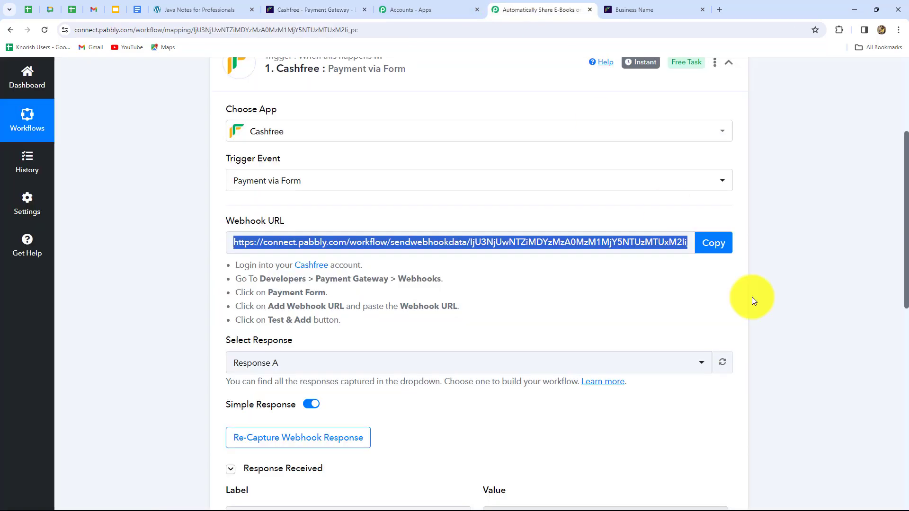
scroll(758, 307, down, 4)
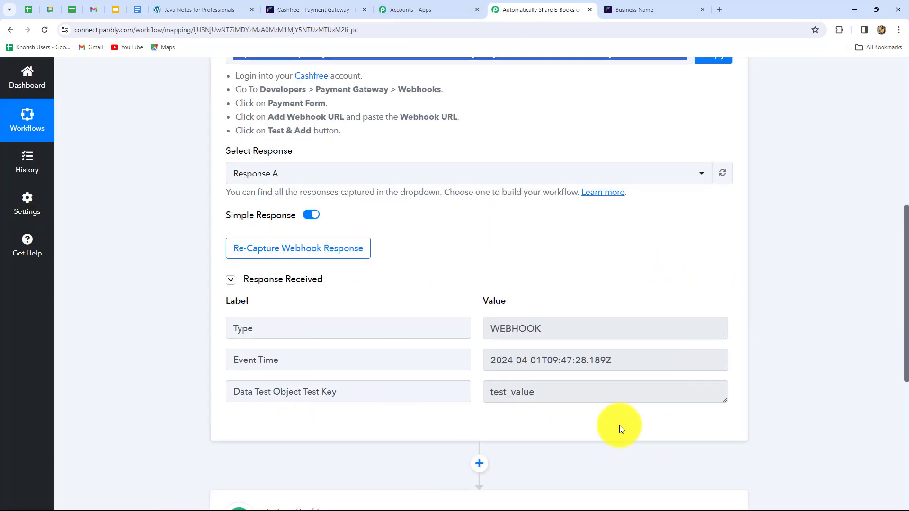
click(262, 250)
click(426, 348)
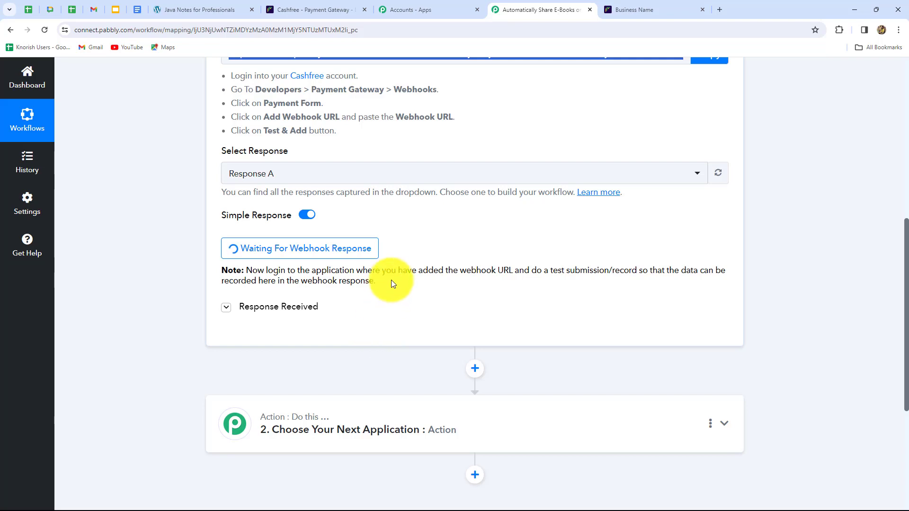
drag(395, 270, 691, 266)
click(641, 308)
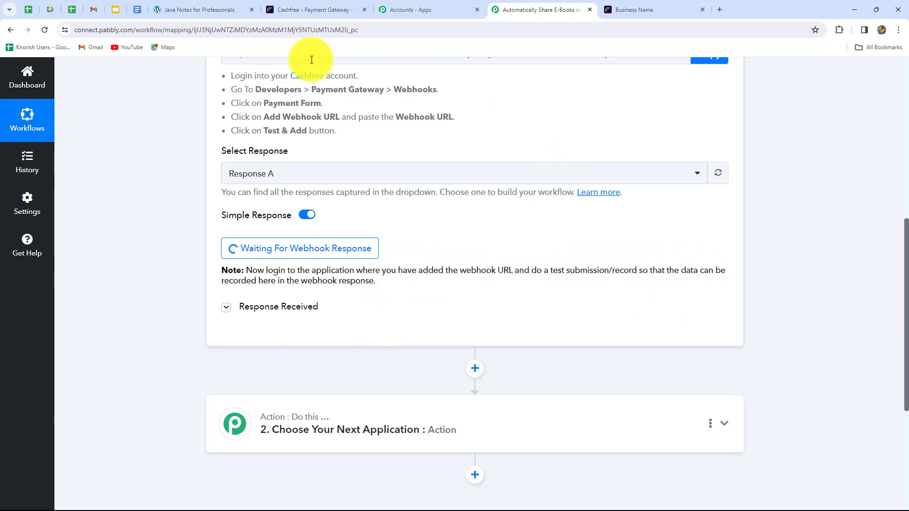
scroll(362, 190, up, 2)
scroll(355, 279, down, 3)
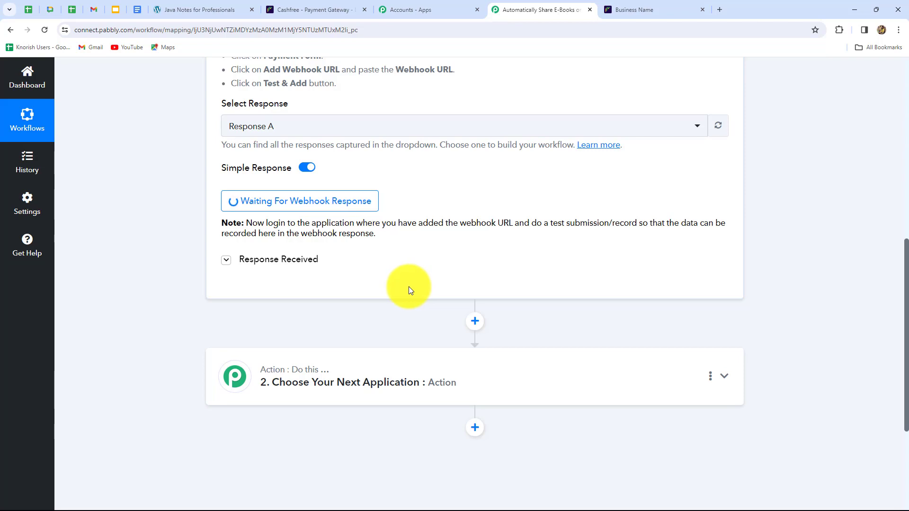
click(317, 10)
Step: Copy the javaebook form's link from Payment Forms > All and open a new browser tab
click(10, 30)
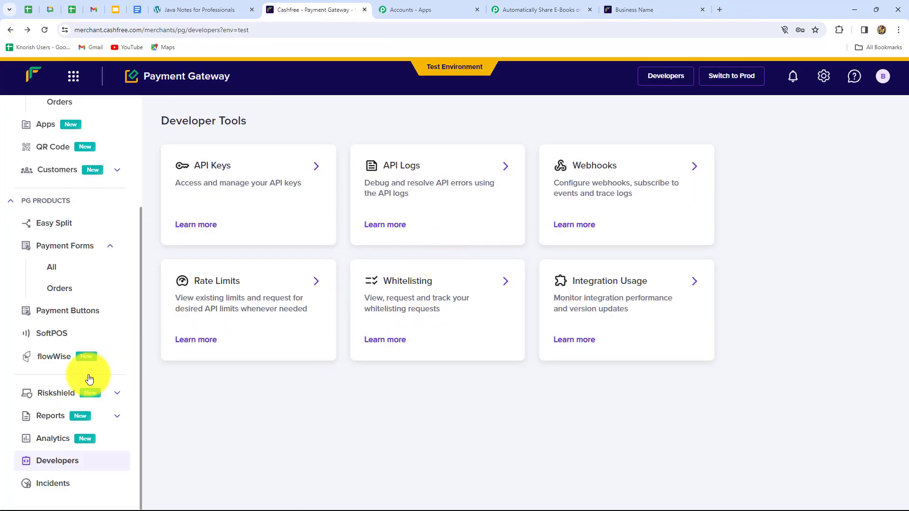
click(51, 267)
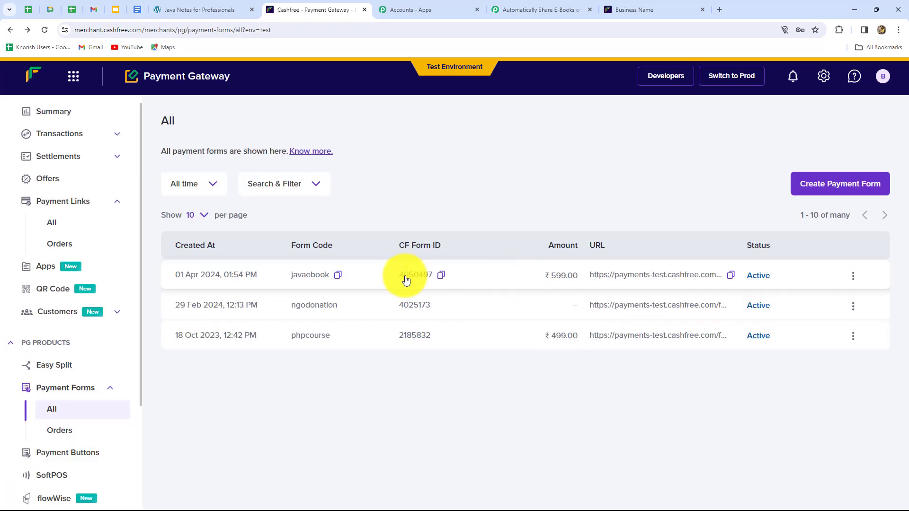
click(731, 276)
click(722, 7)
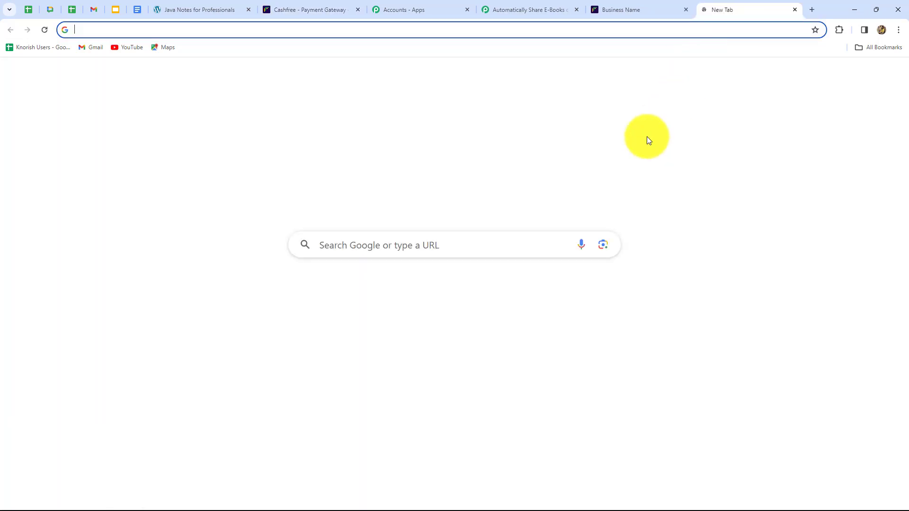
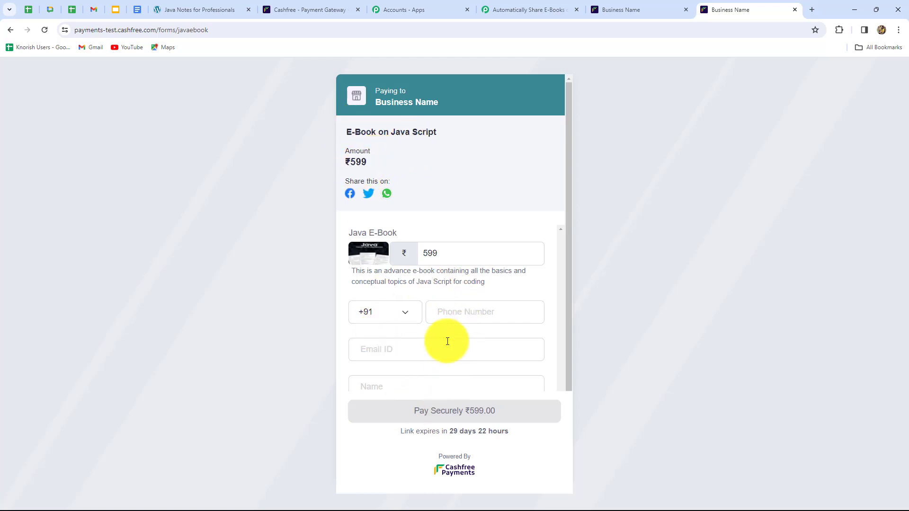
Step: Scroll down the ₹599 E-Book on Java Script payment form
scroll(447, 339, down, 1)
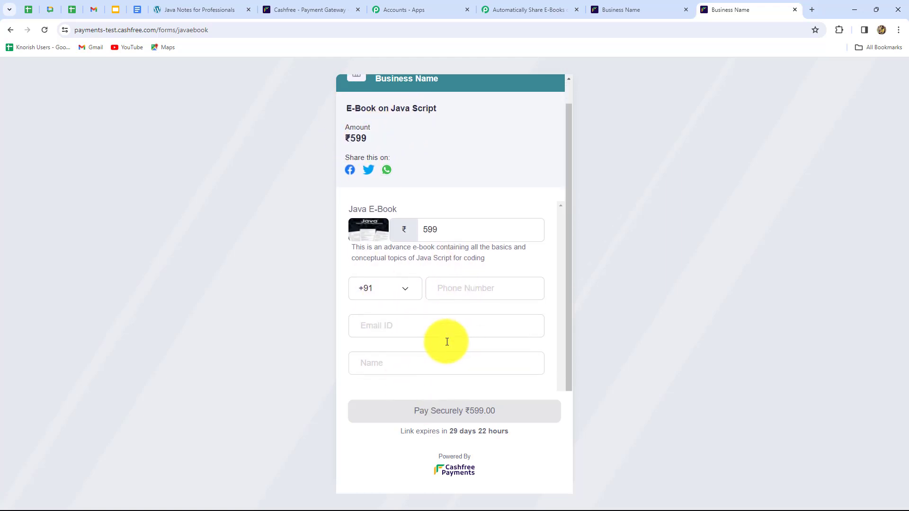
Step: Switch between the Cashfree payment forms list and the javaebook payment form
click(446, 289)
scroll(507, 177, up, 1)
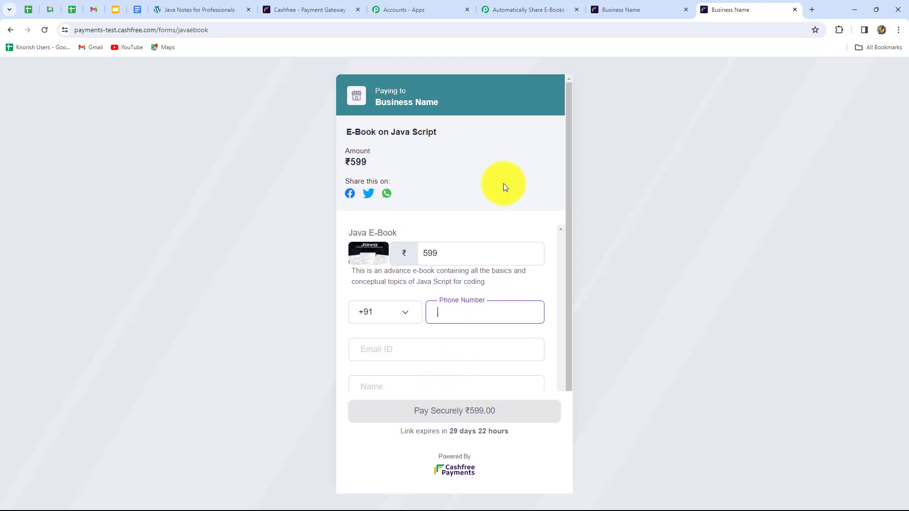
click(300, 9)
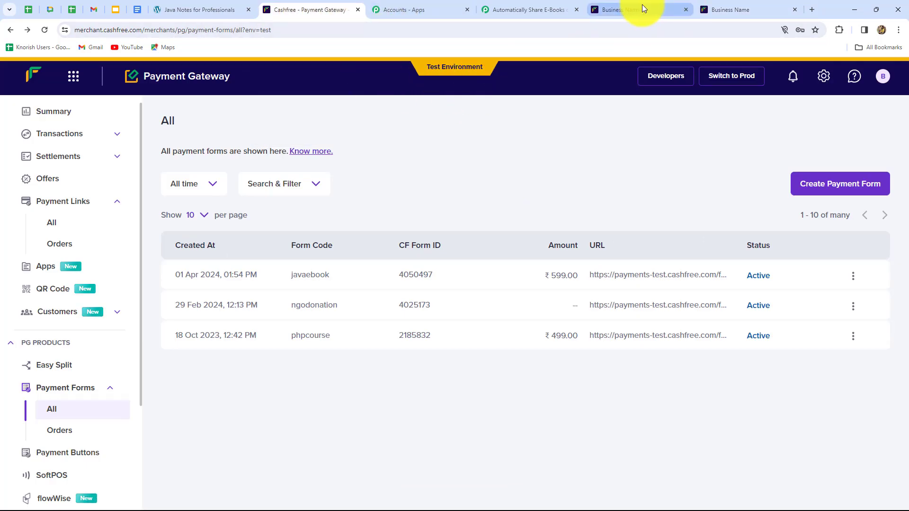
click(732, 9)
click(325, 455)
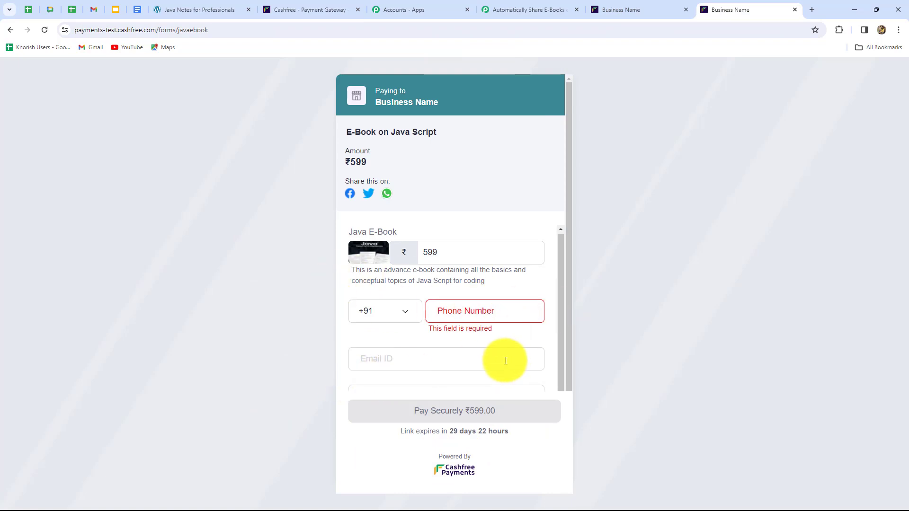
Step: Enter the buyer's phone number, e-mail address and name, then submit the ₹599 payment
click(449, 311)
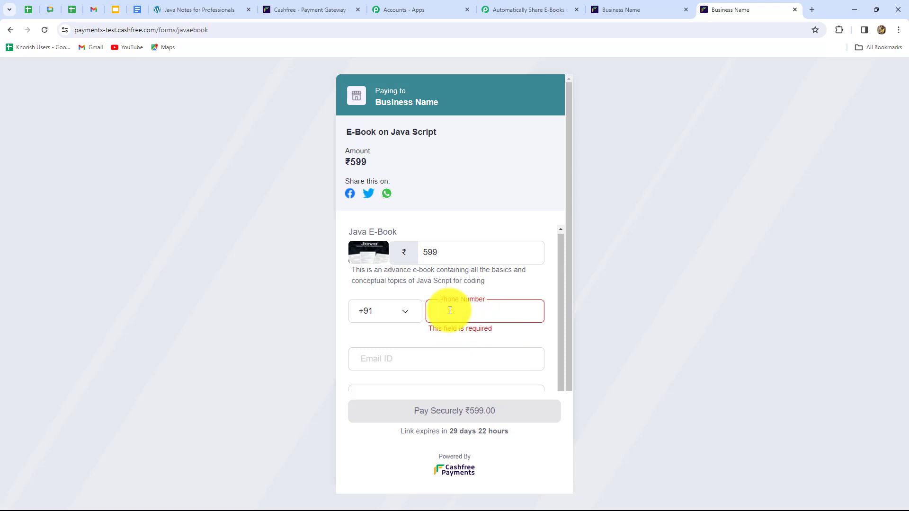
text(7878787878)
click(419, 359)
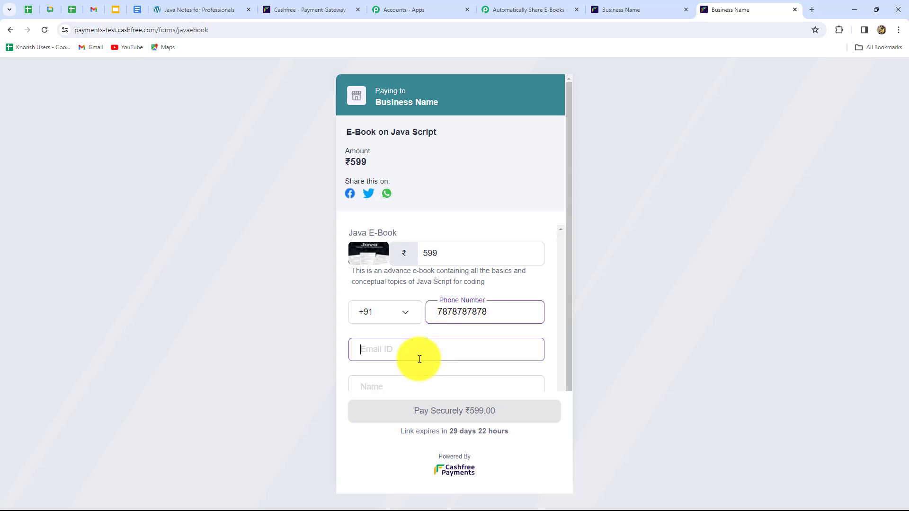
text(dummyuser@pabblytuts.com)
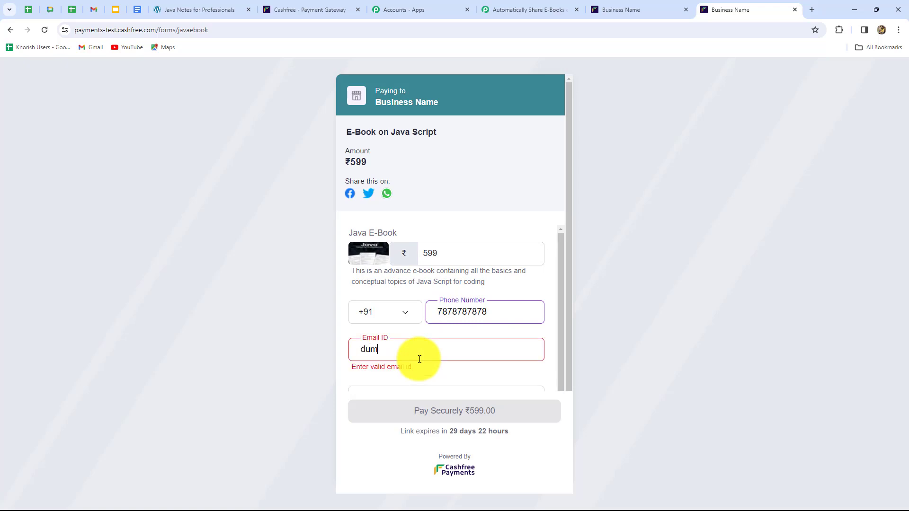
scroll(419, 359, down, 1)
click(401, 360)
text(Dummy User)
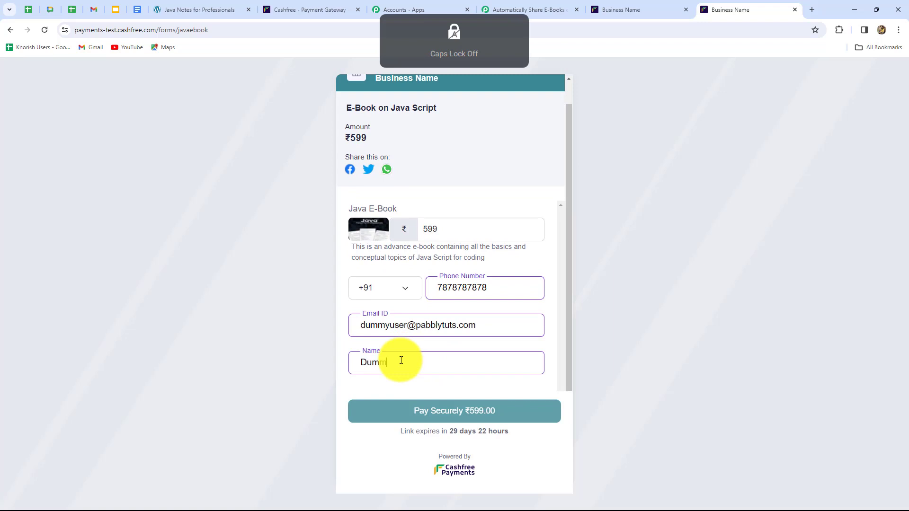
click(418, 421)
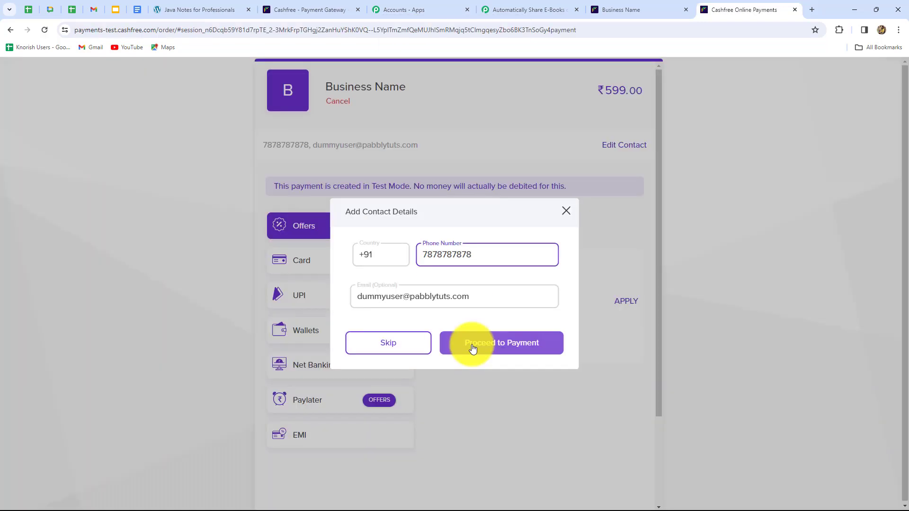
Step: Proceed to payment and pay by card using the Visa test card
click(472, 347)
click(310, 263)
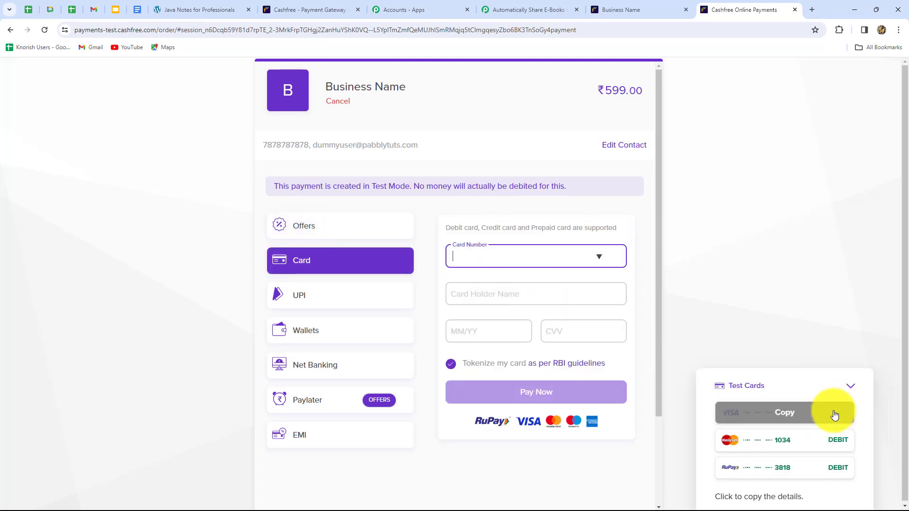
click(835, 414)
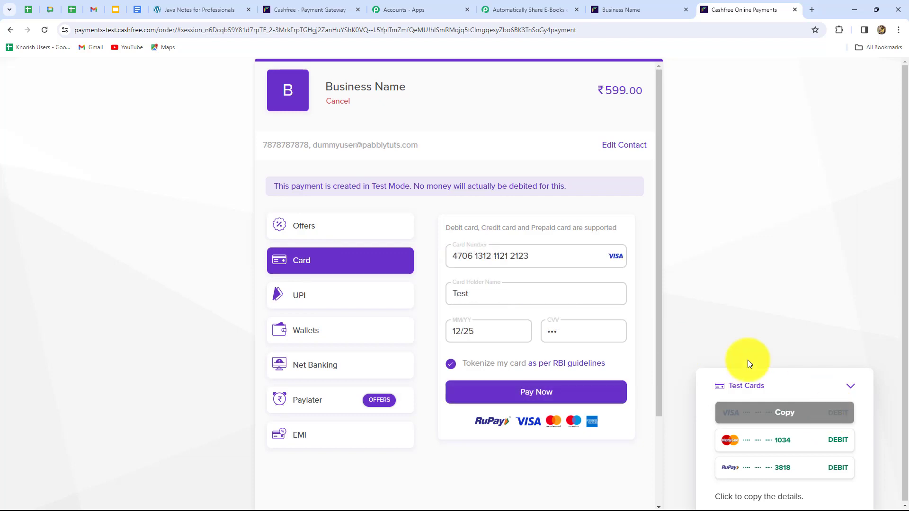
click(542, 393)
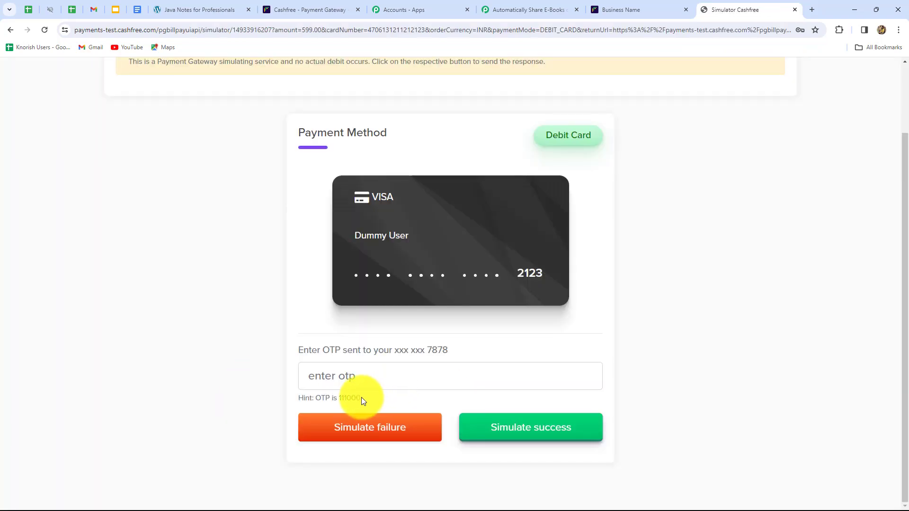
Step: Paste the hinted OTP into the OTP field and simulate a successful payment
drag(359, 398, 339, 398)
key(ctrl+c)
click(365, 376)
key(ctrl+v)
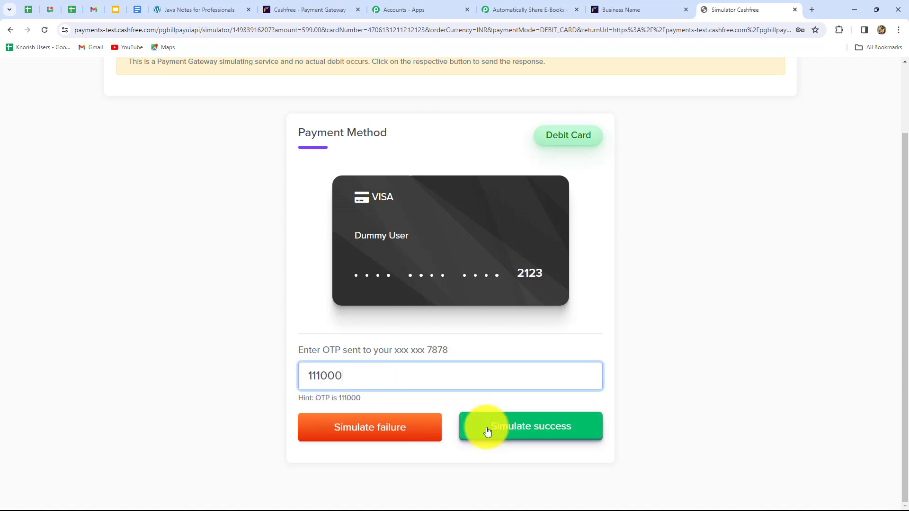
click(488, 431)
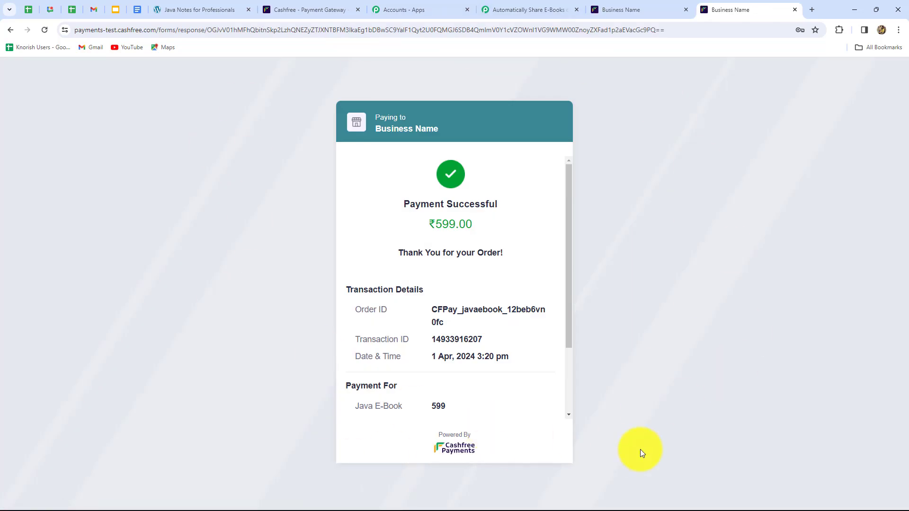
Step: Scroll through the workflow's Response Received data to check the ₹599 payment fields
click(484, 11)
scroll(766, 326, down, 4)
scroll(766, 326, up, 3)
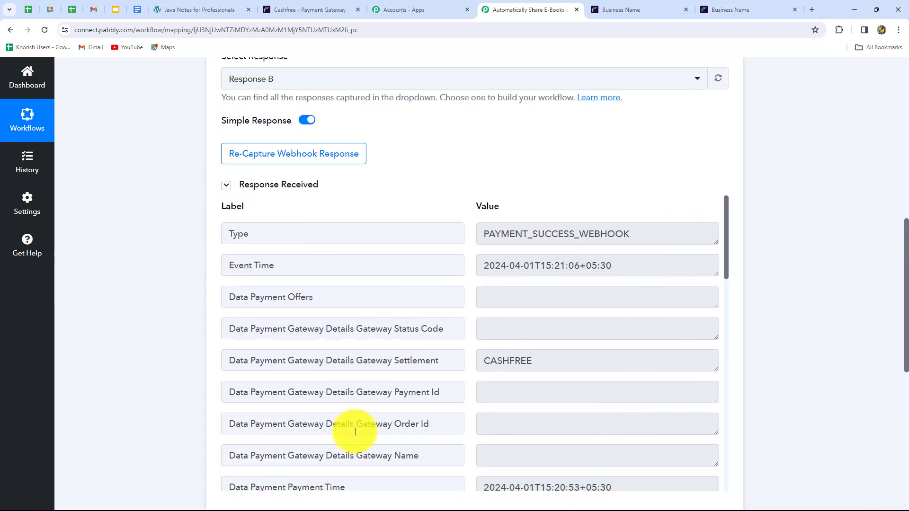
scroll(605, 460, down, 10)
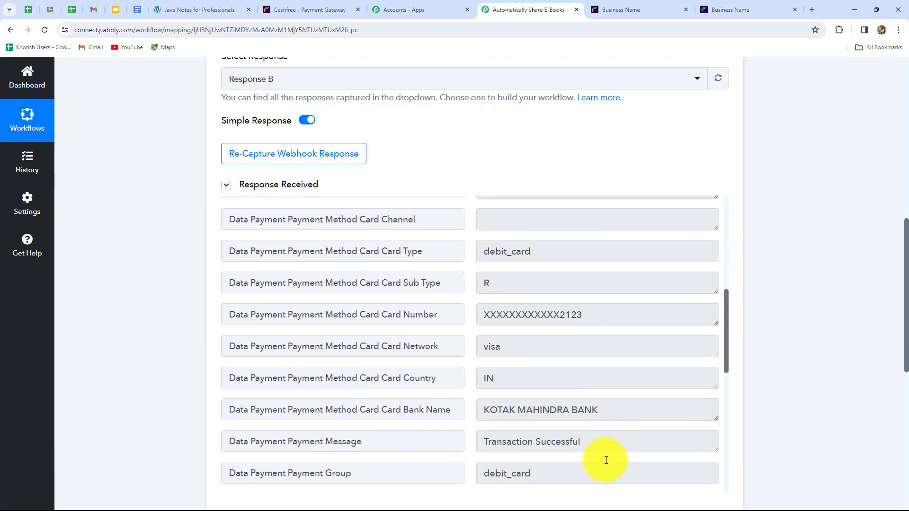
scroll(606, 460, down, 4)
scroll(606, 460, up, 8)
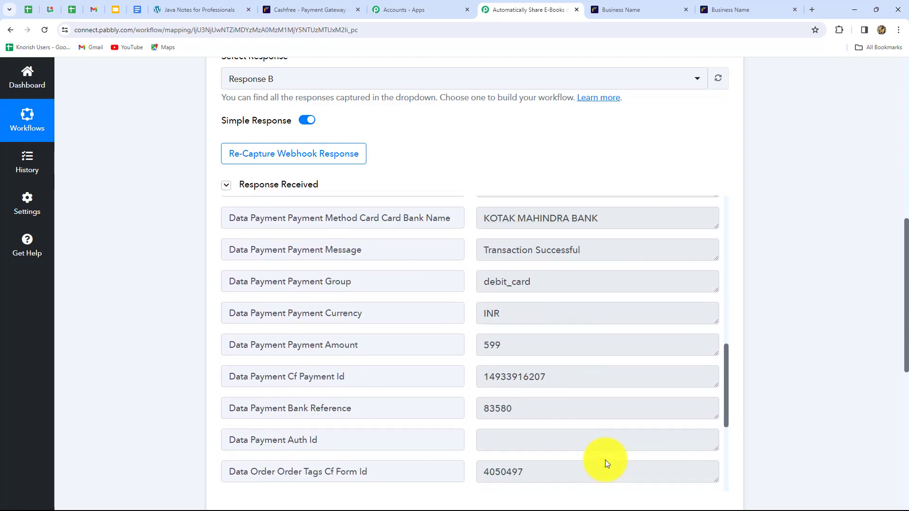
scroll(606, 463, up, 5)
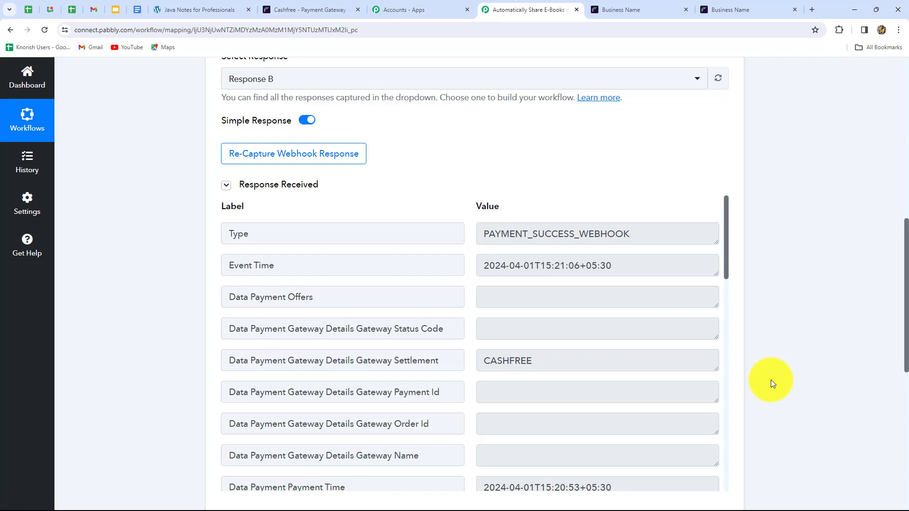
scroll(771, 380, down, 3)
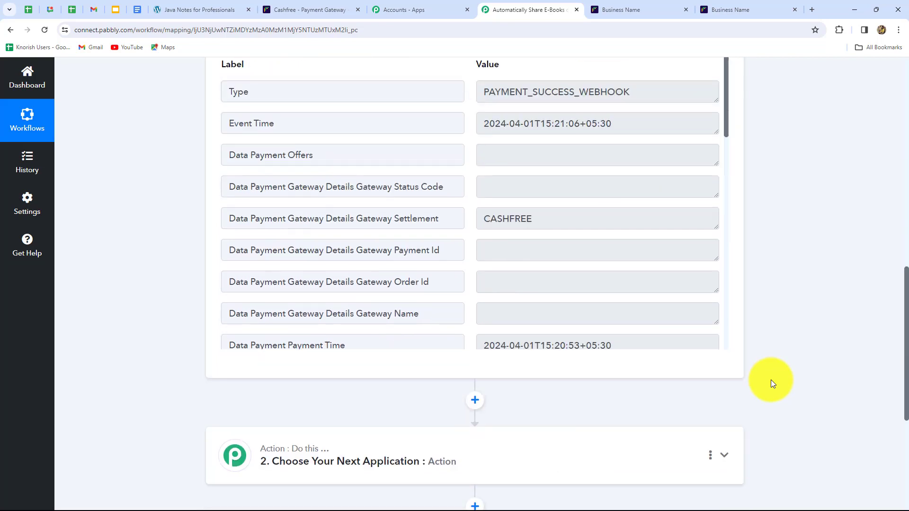
scroll(770, 380, down, 4)
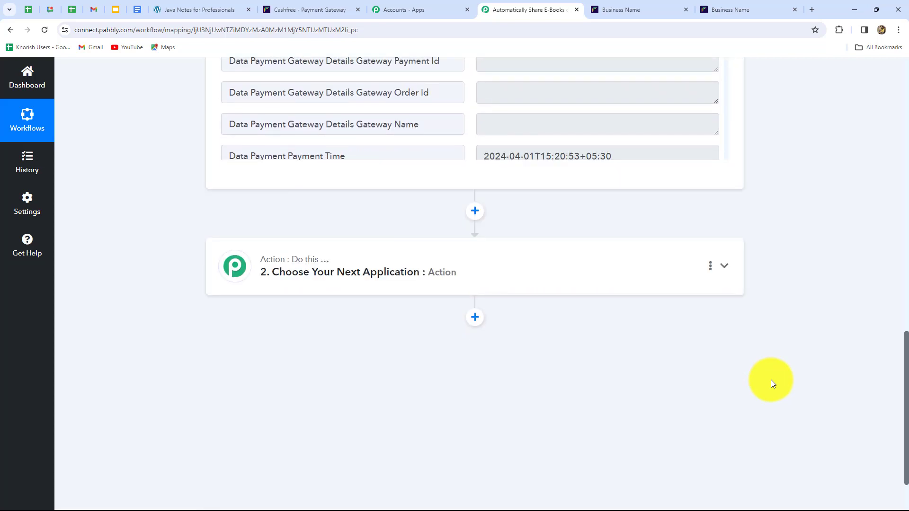
scroll(771, 380, up, 6)
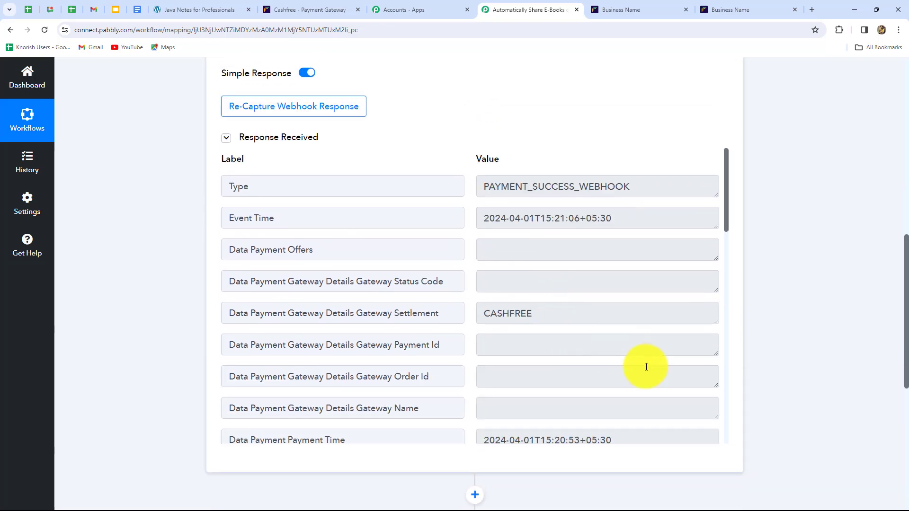
Step: Scroll the workflow down to the empty '2. Choose Your Next Application' step
key(ctrl+Page_Up)
key(ctrl+Page_Up)
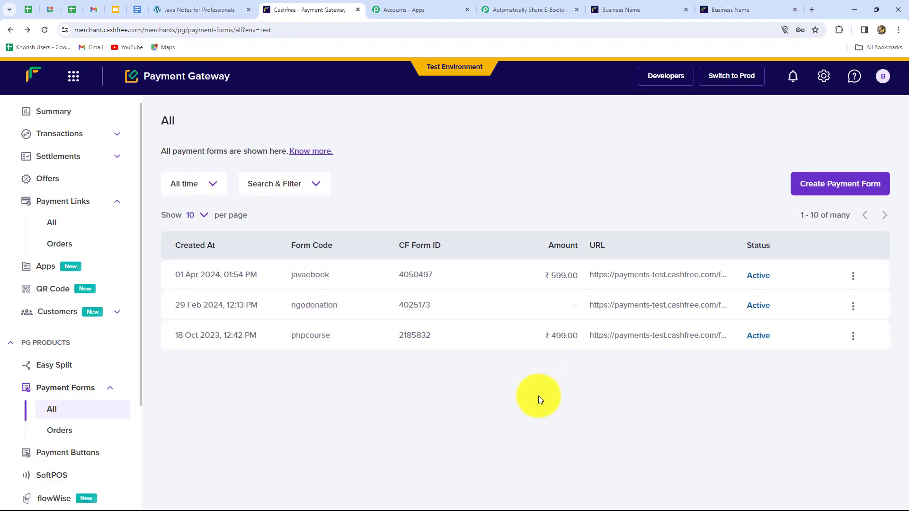
click(525, 10)
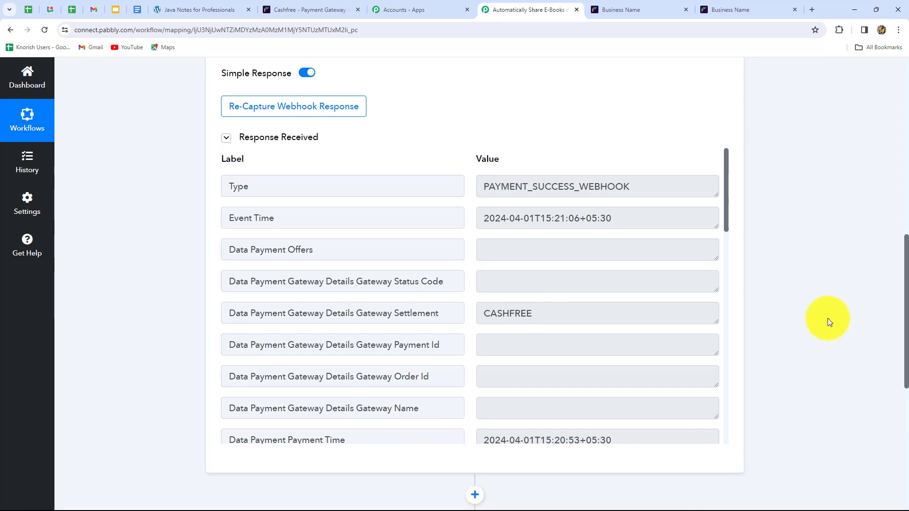
scroll(786, 364, down, 3)
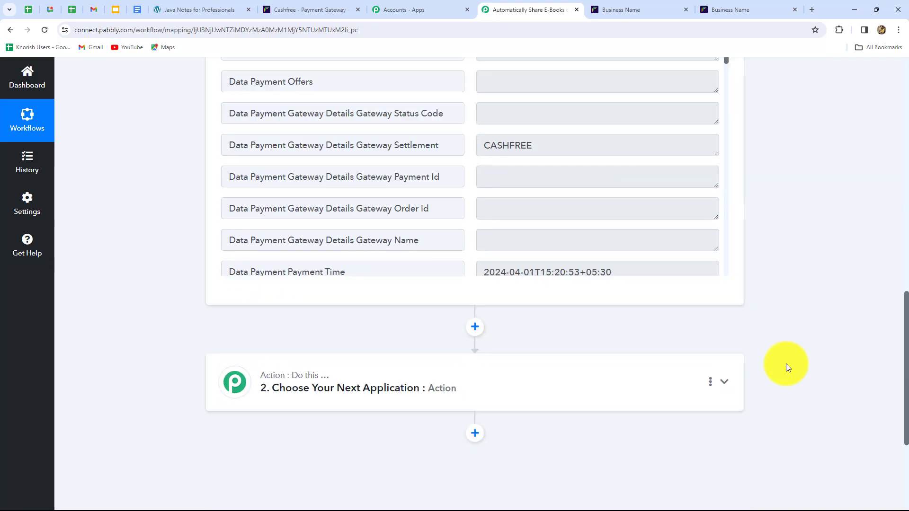
scroll(786, 362, down, 4)
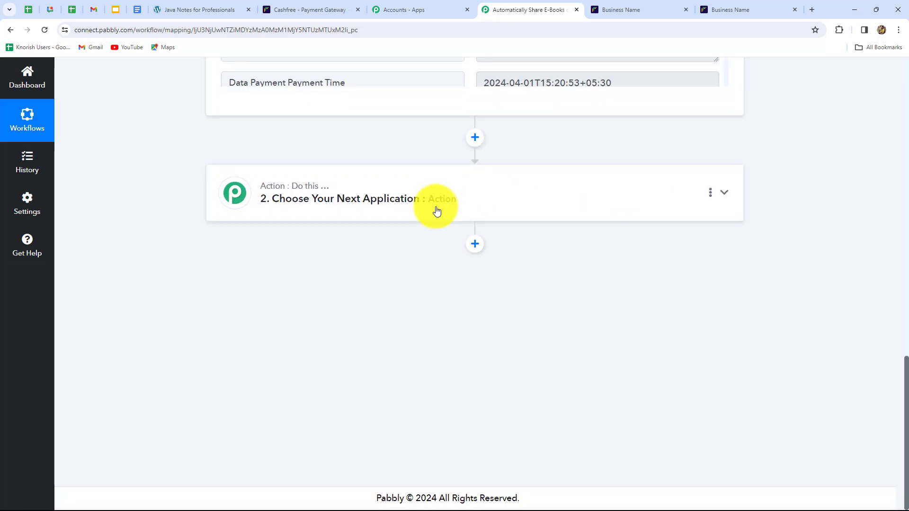
click(302, 9)
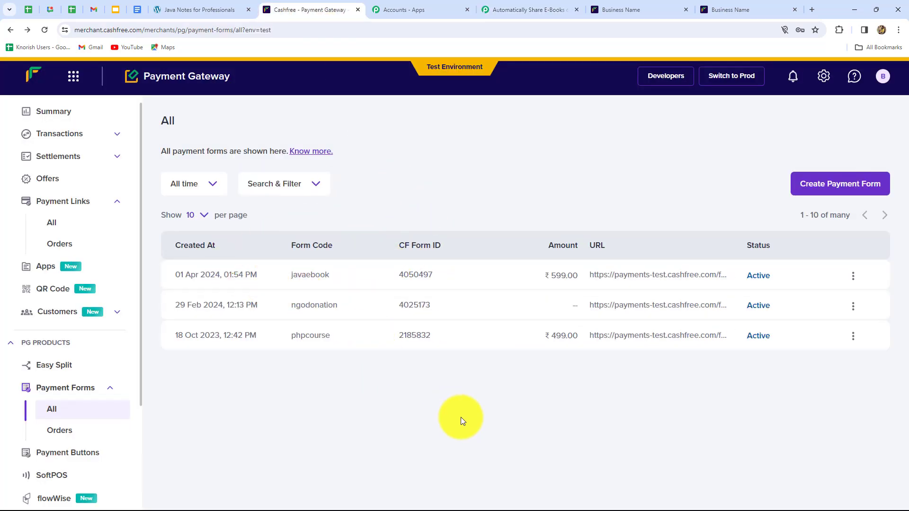
click(514, 7)
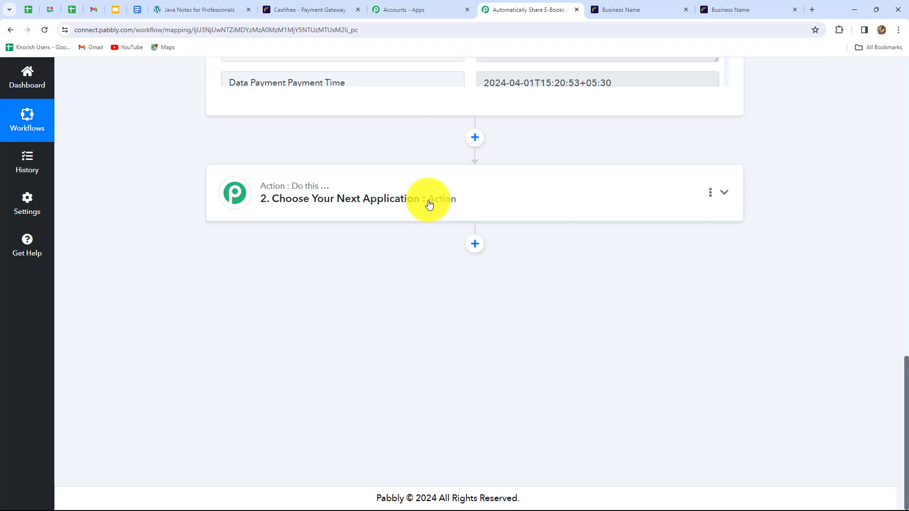
Step: Set step 2 to Filter by Pabbly with the Filter Values action event and connect it
click(429, 205)
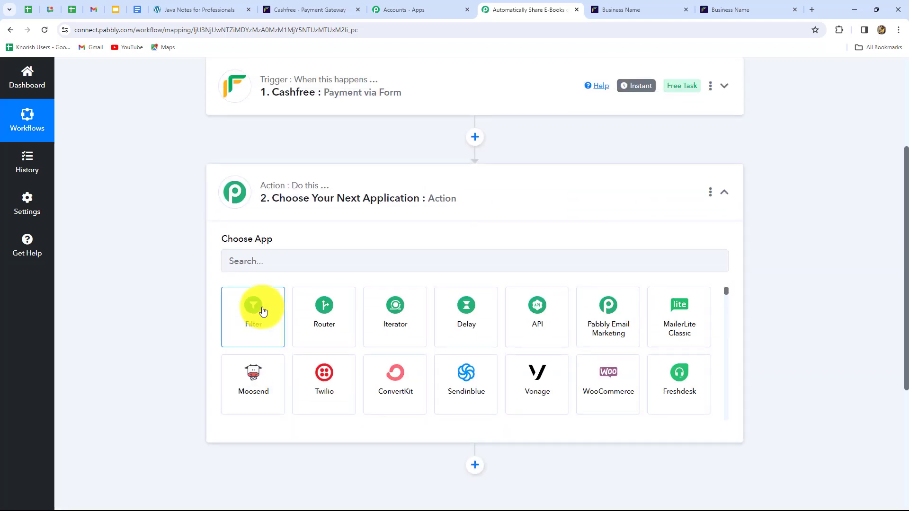
click(264, 301)
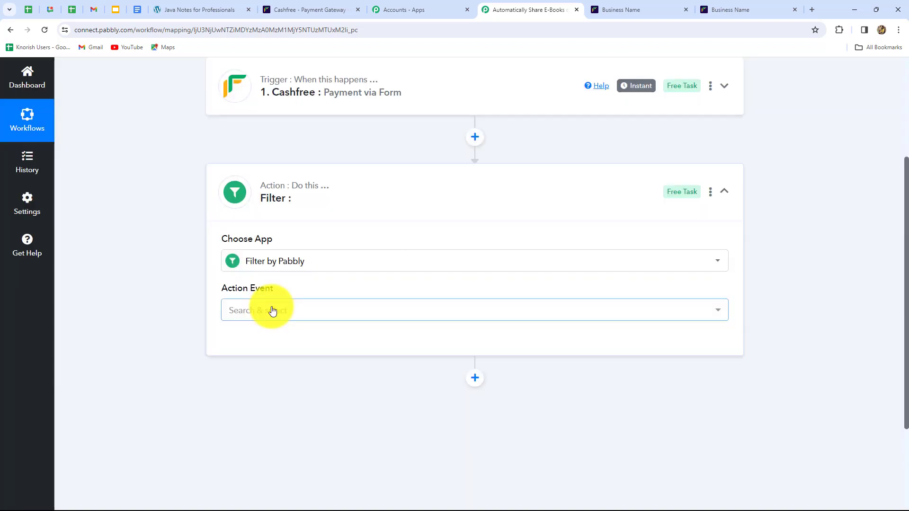
click(274, 311)
click(254, 368)
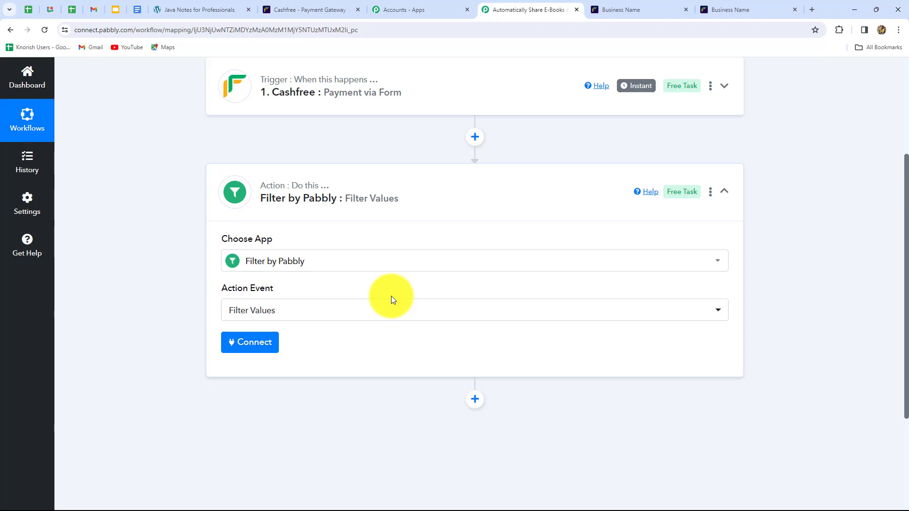
click(260, 343)
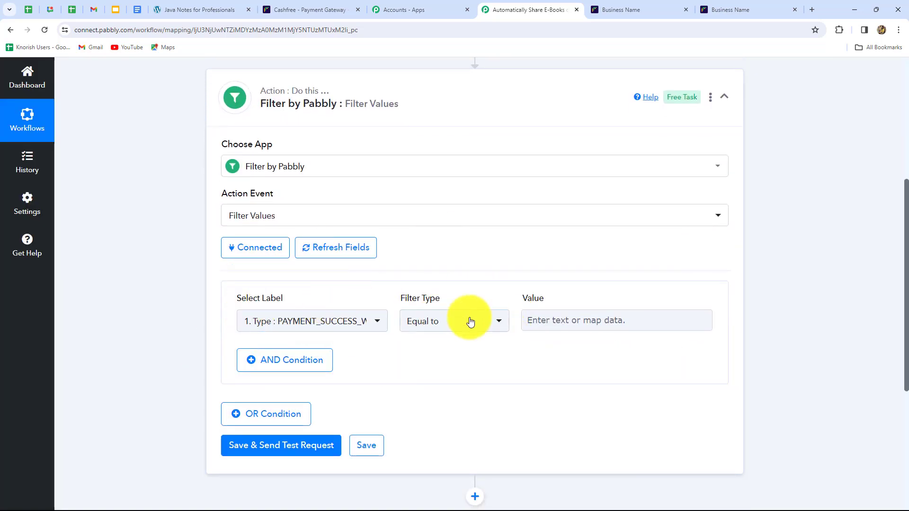
Step: Set the filter label to 'Data Order Order Tags Cf Form Id', keeping 'Equal to'
scroll(517, 346, down, 2)
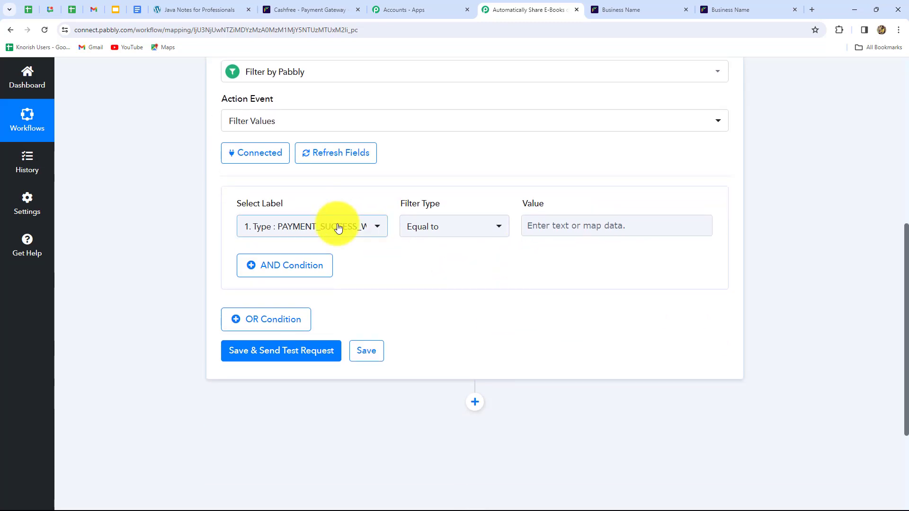
click(336, 228)
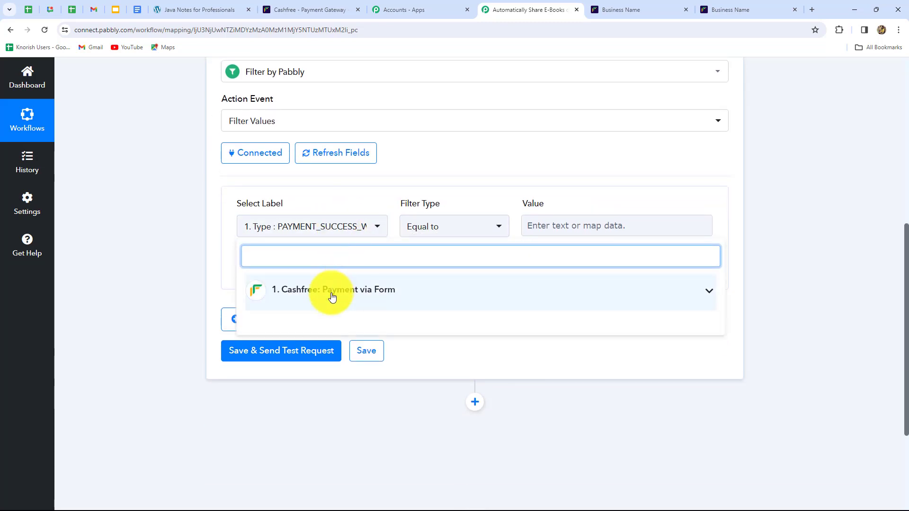
click(331, 299)
scroll(372, 381, down, 4)
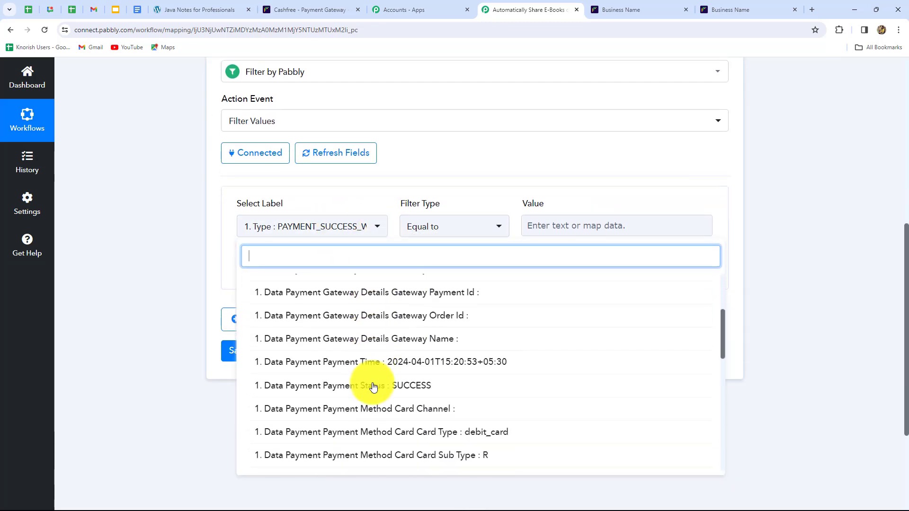
scroll(373, 387, up, 4)
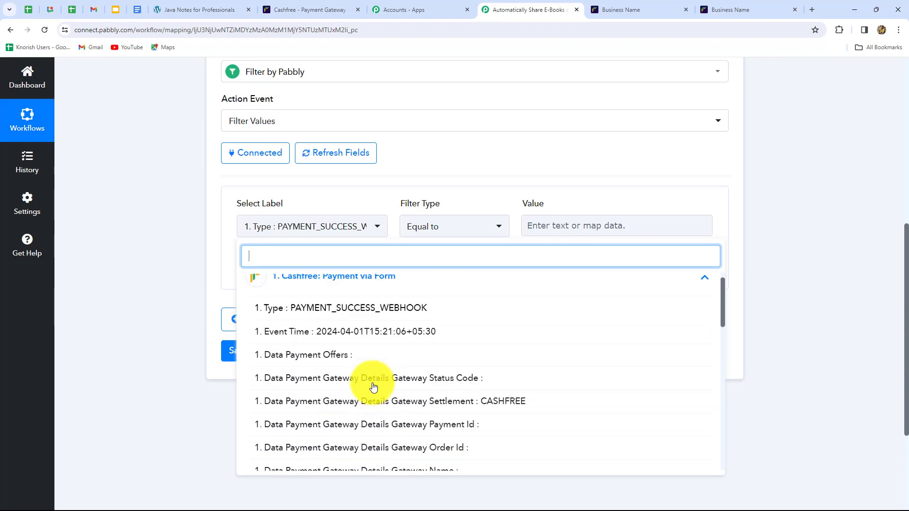
scroll(373, 387, down, 8)
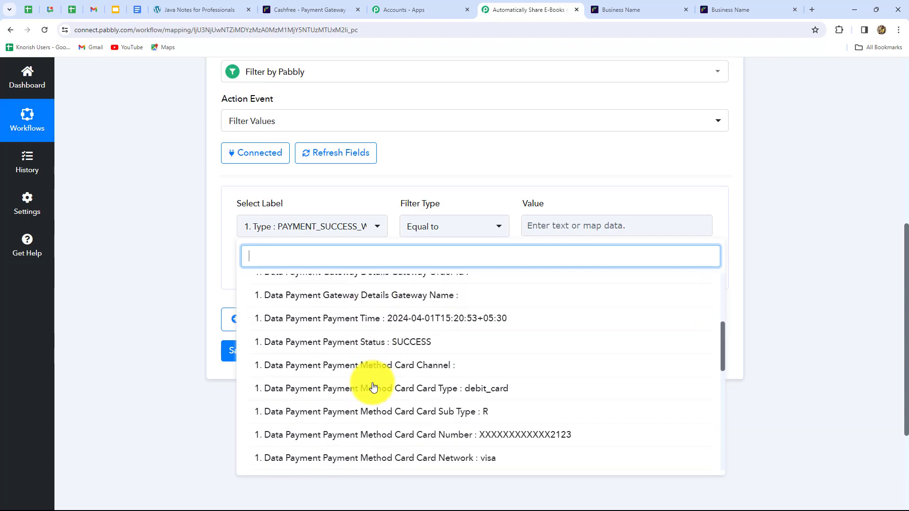
scroll(373, 386, down, 2)
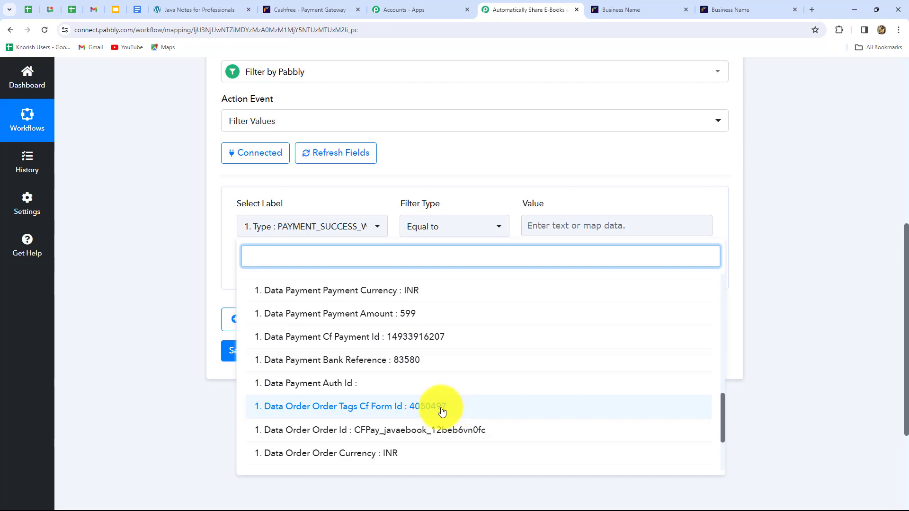
click(439, 410)
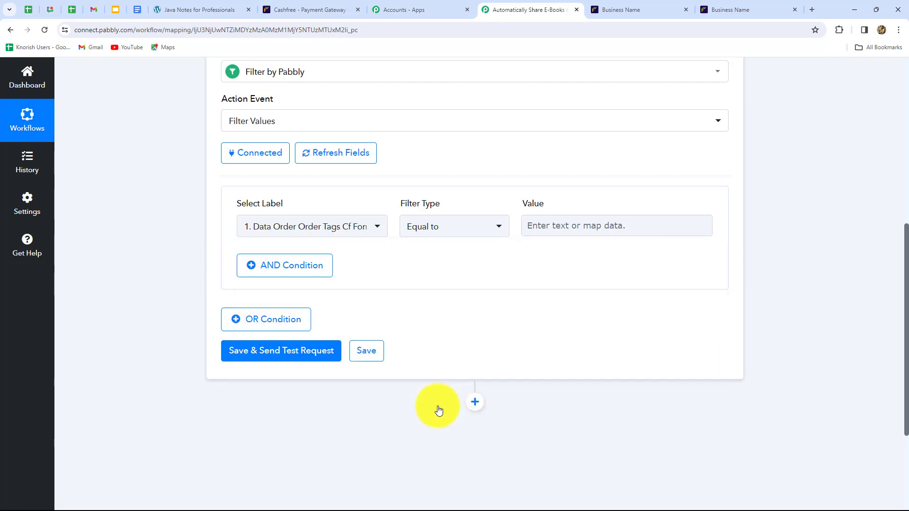
click(276, 232)
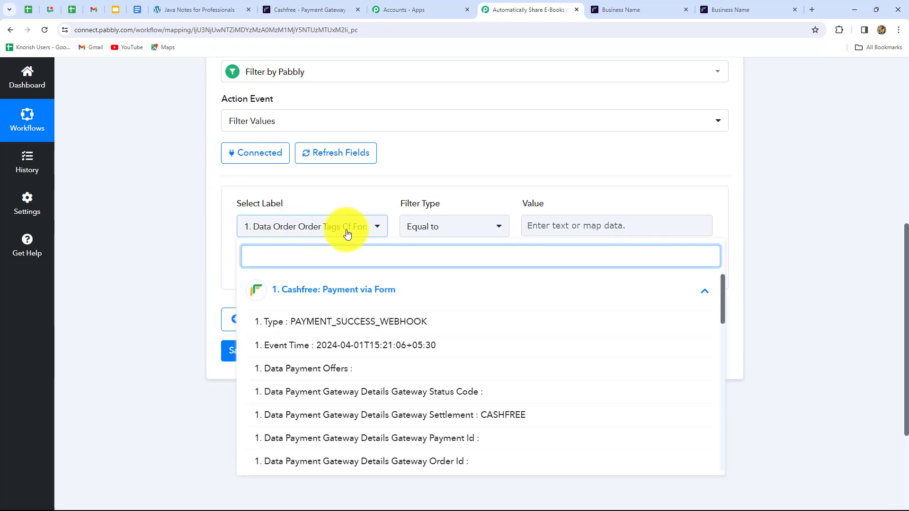
click(173, 343)
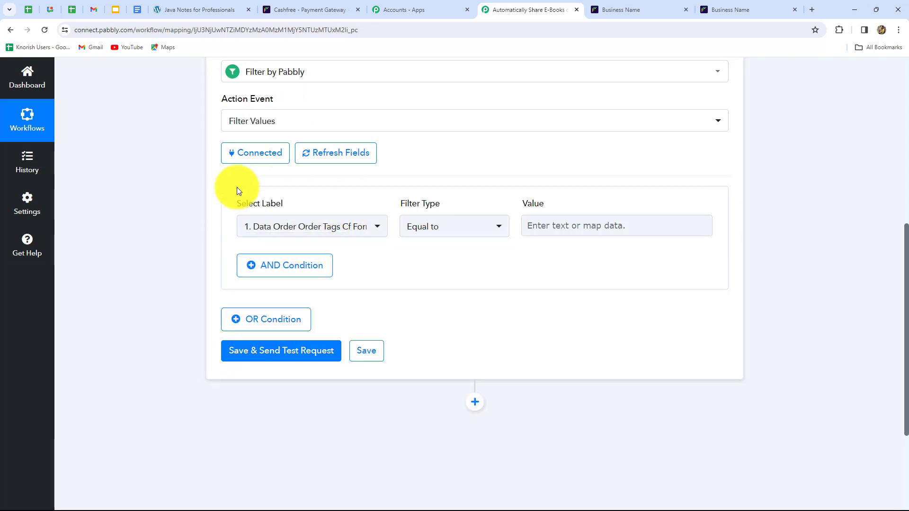
click(355, 226)
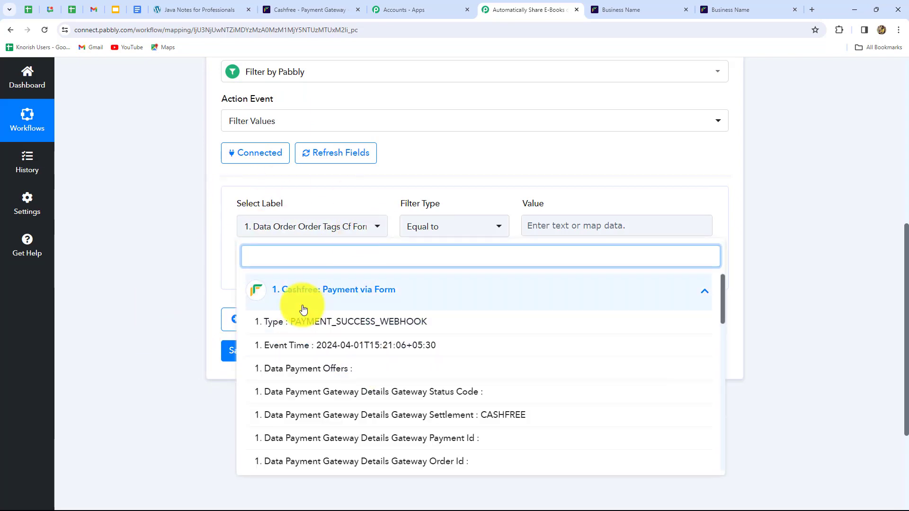
scroll(380, 365, up, 3)
click(316, 150)
scroll(318, 178, down, 2)
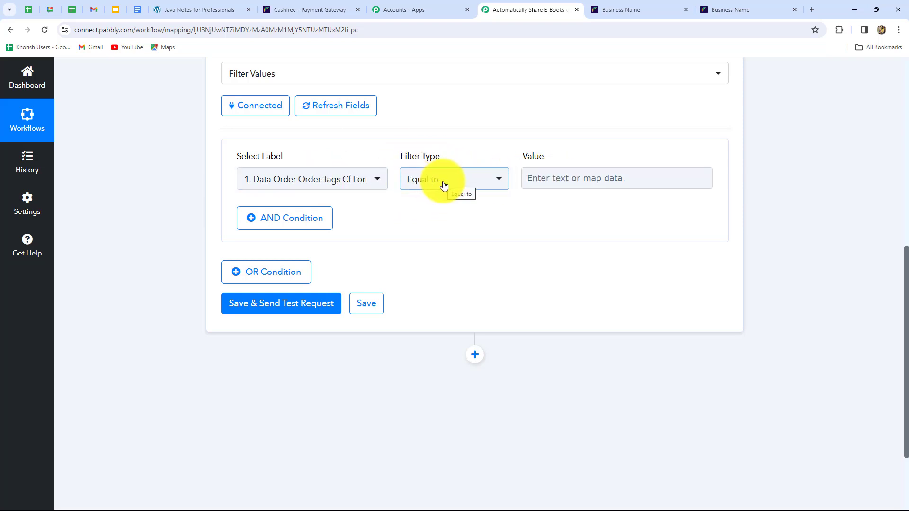
click(377, 179)
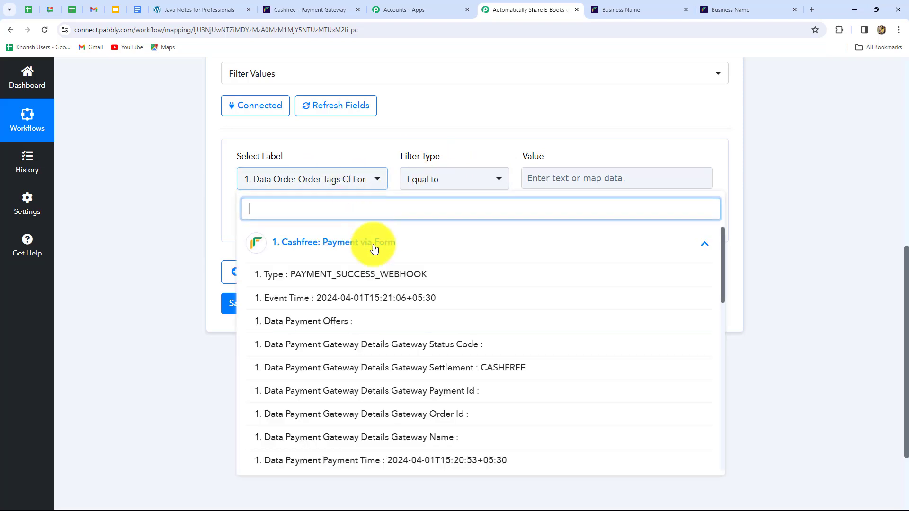
click(534, 180)
click(350, 182)
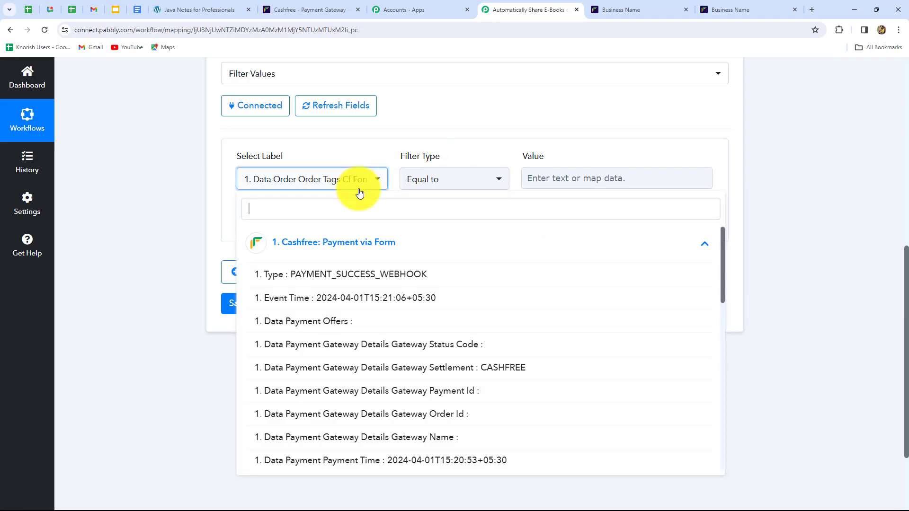
scroll(406, 339, down, 10)
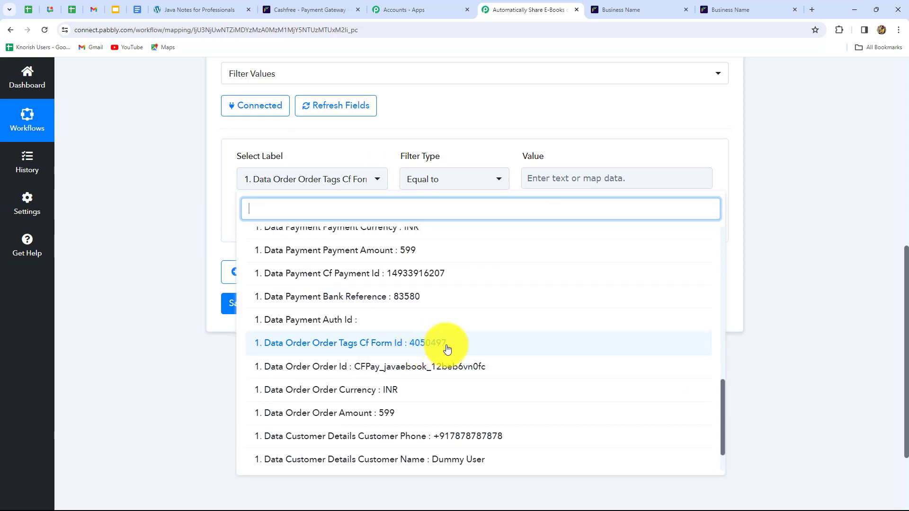
Step: Enter 4050497 as the filter's comparison value
click(552, 183)
text(4050497)
click(809, 149)
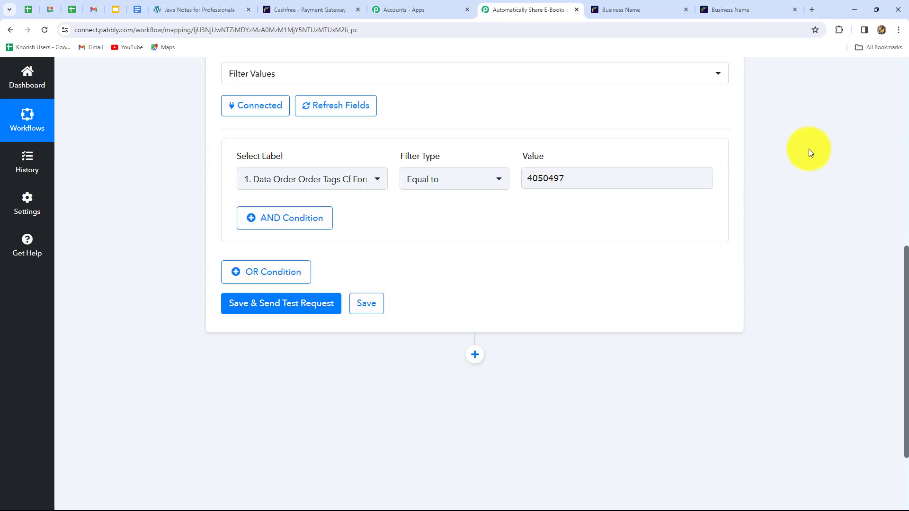
double_click(571, 177)
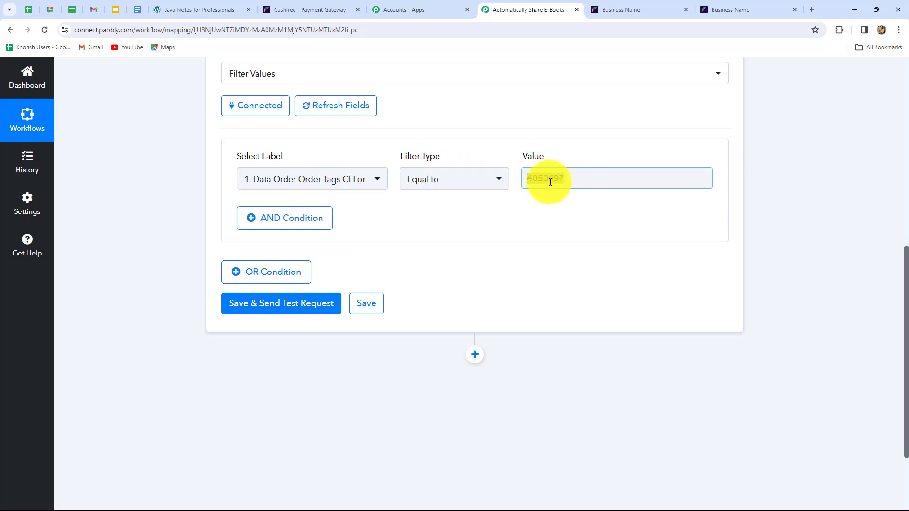
click(574, 179)
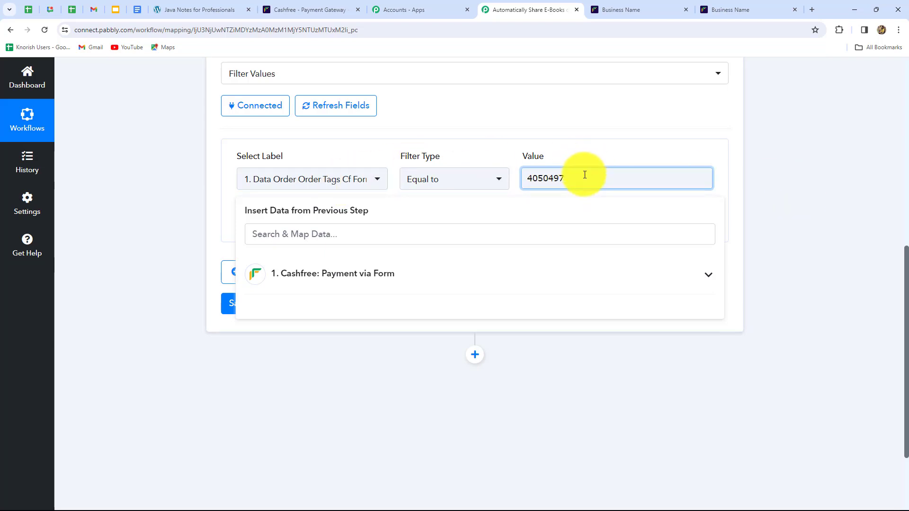
drag(584, 174, 516, 184)
click(790, 186)
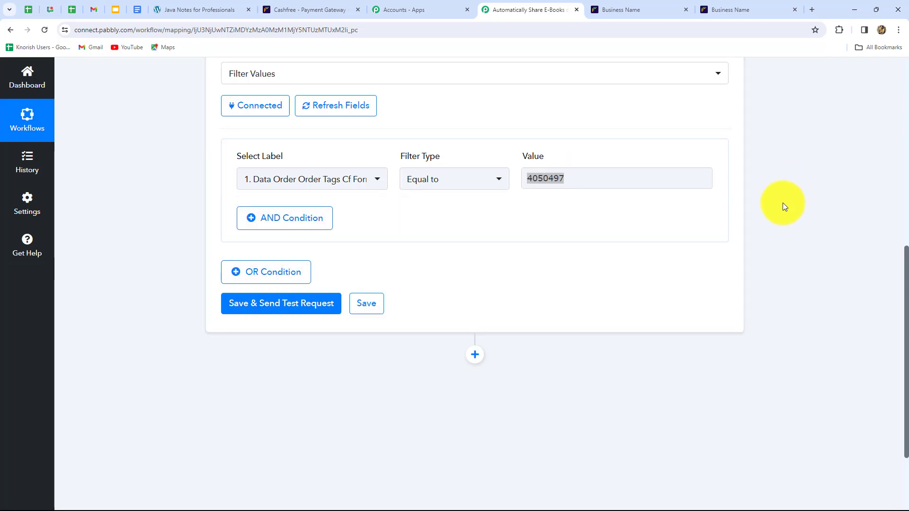
scroll(783, 202, down, 3)
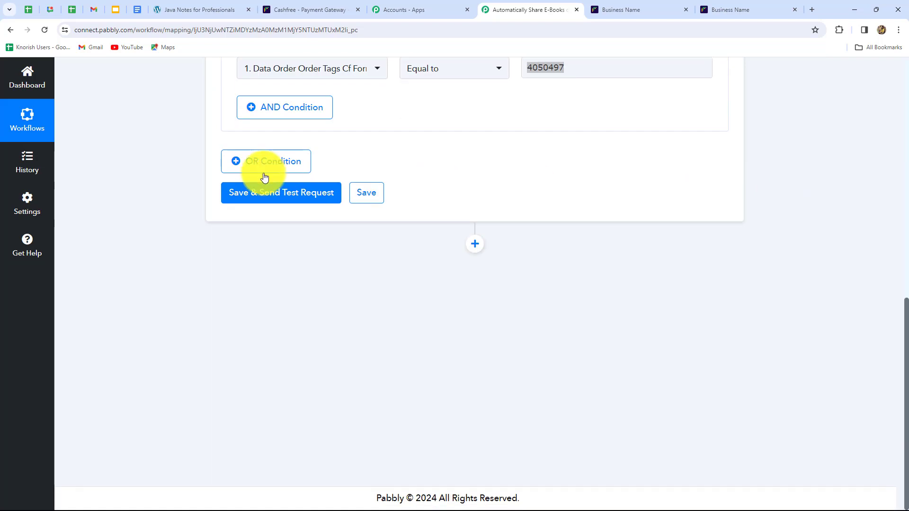
Step: Save and test the filter, getting 'Condition is true', then add a third step below it
click(277, 199)
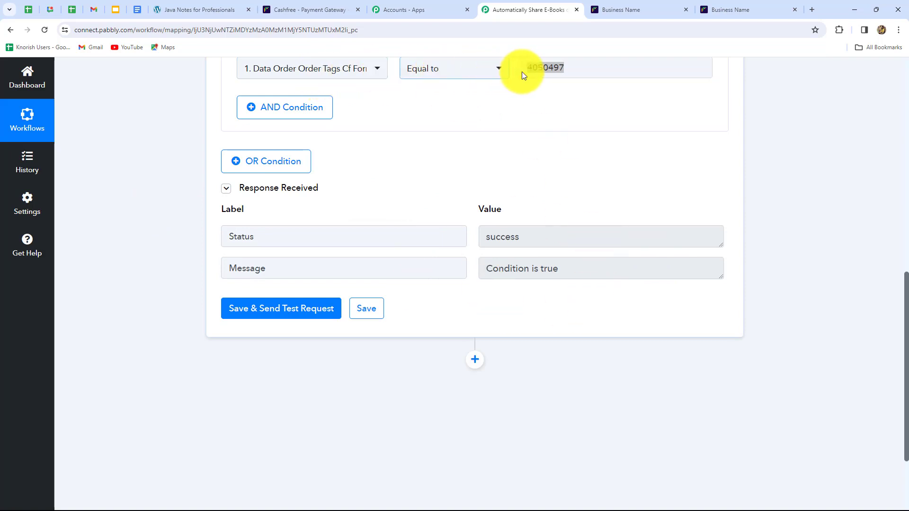
click(563, 76)
scroll(840, 212, down, 3)
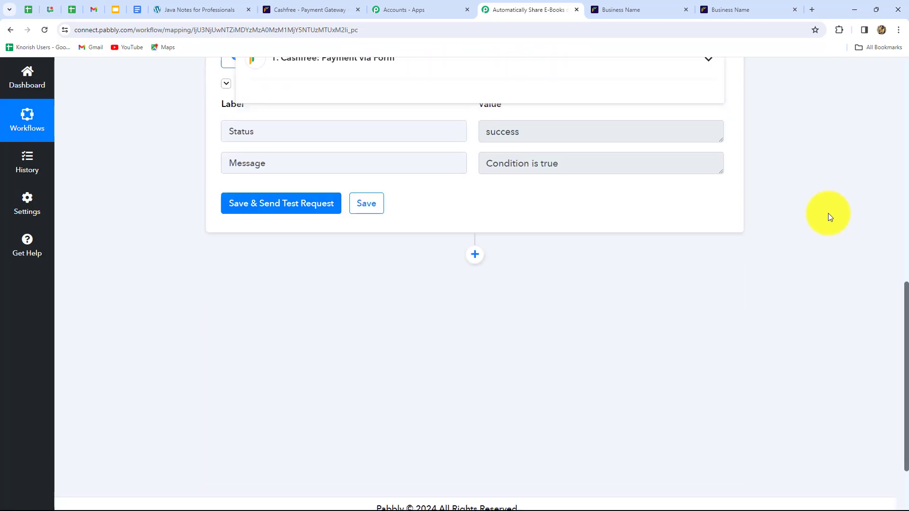
click(476, 244)
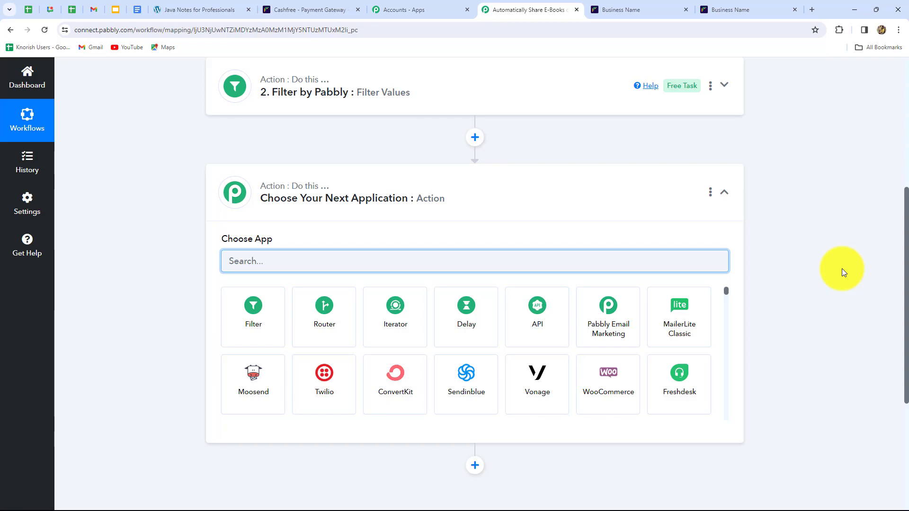
Step: Choose Gmail with the Send Email action event for step 3
scroll(823, 273, down, 3)
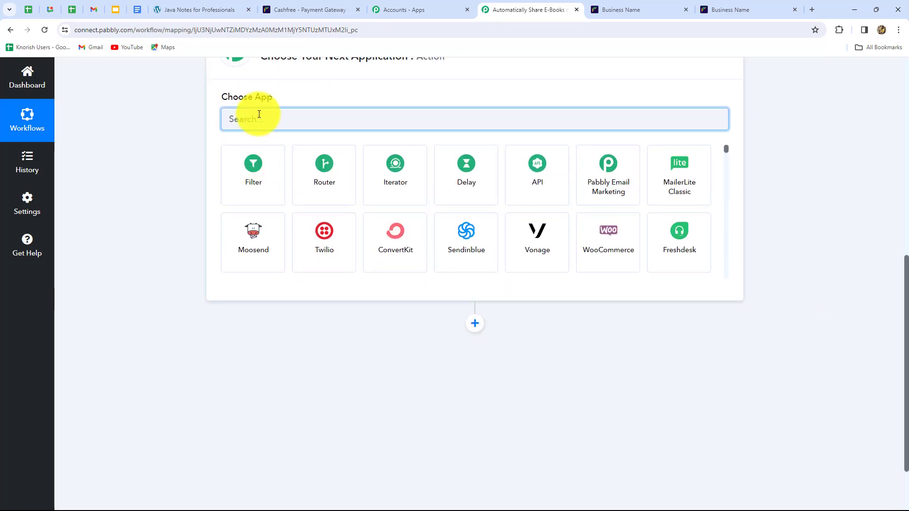
scroll(260, 160, up, 1)
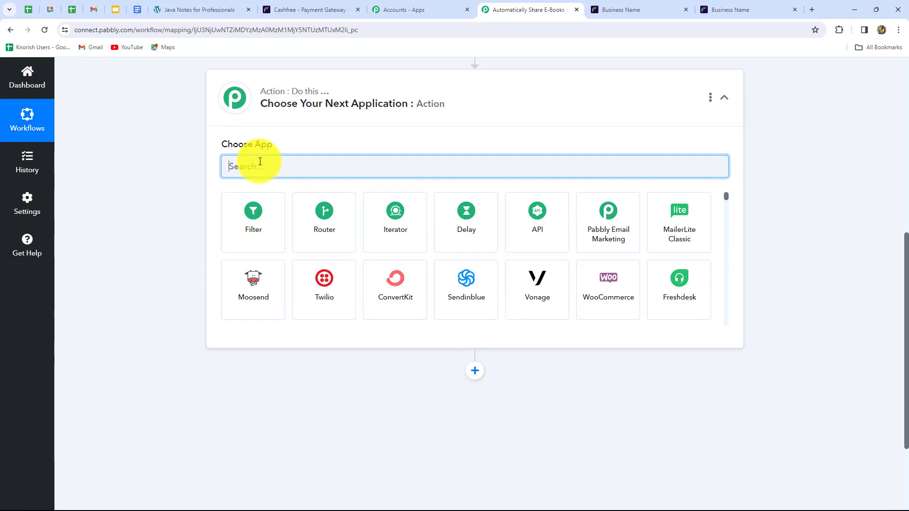
text(Gmai)
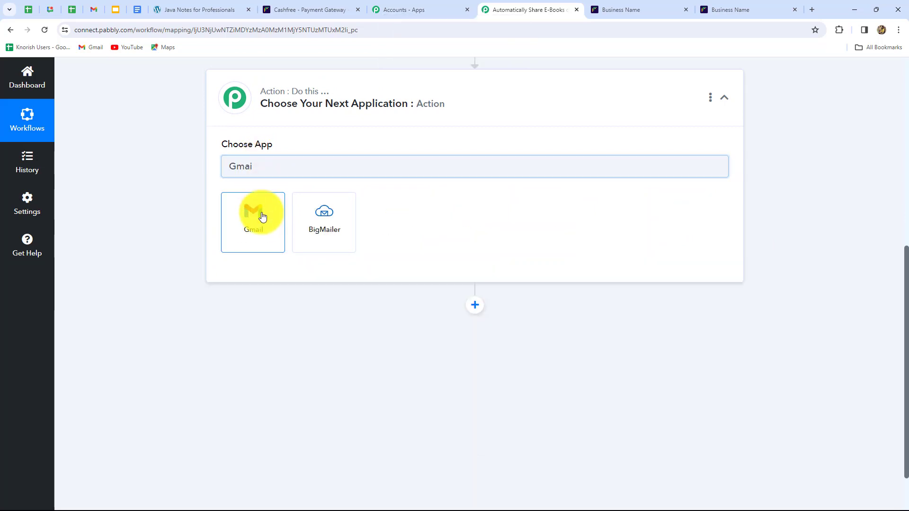
click(258, 215)
click(260, 217)
click(251, 273)
Step: Connect the Gmail step through the existing Gmail connection and save it
click(252, 254)
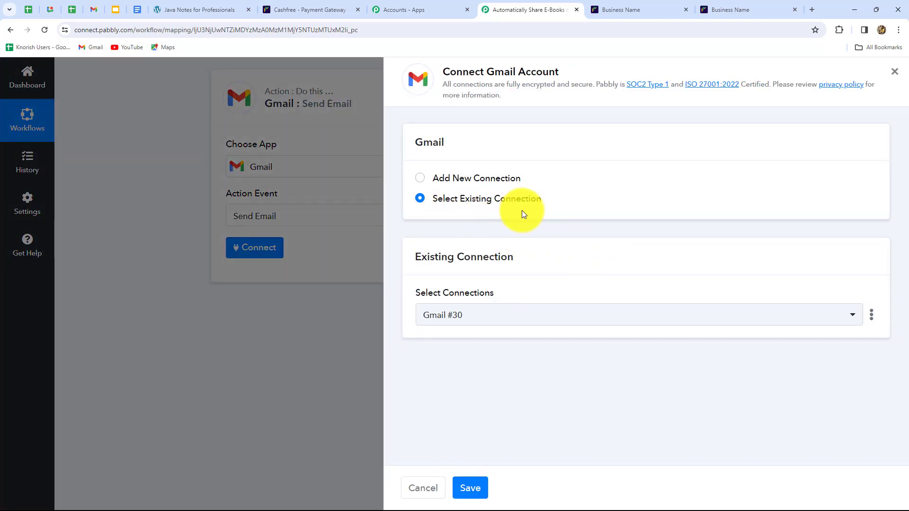
click(420, 183)
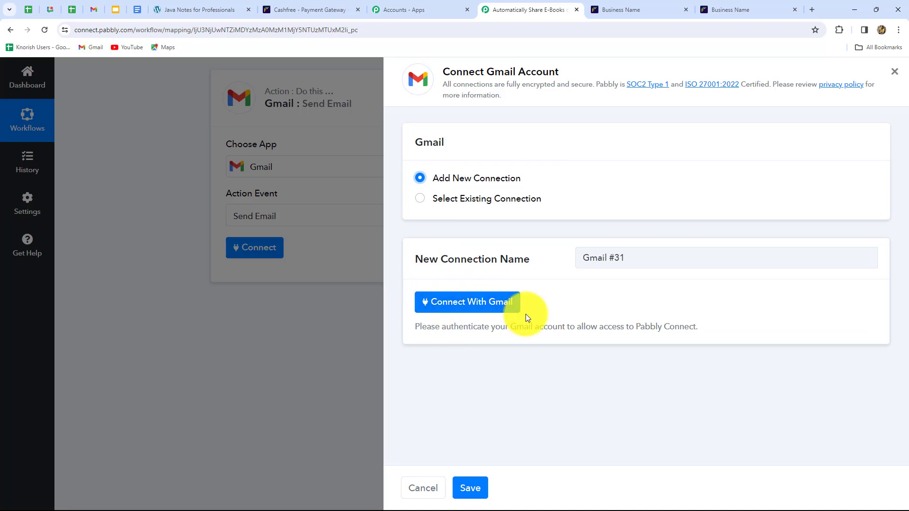
click(420, 199)
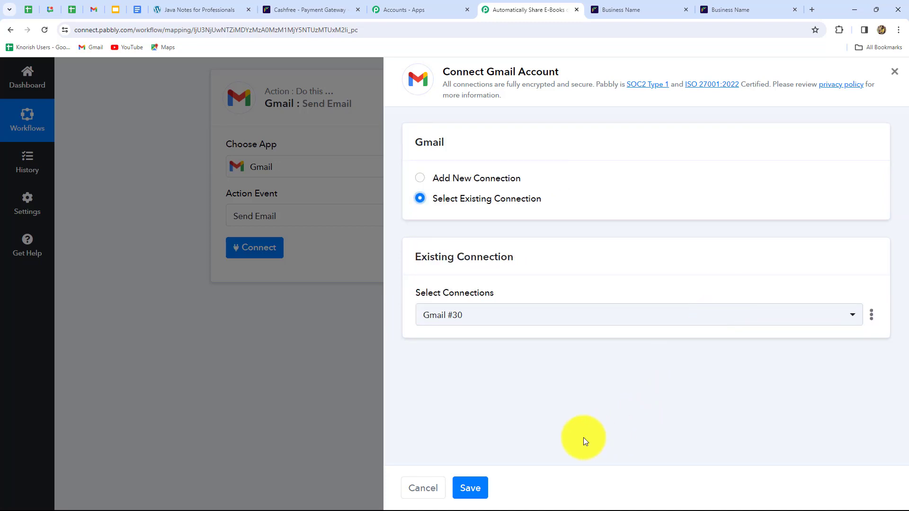
click(473, 484)
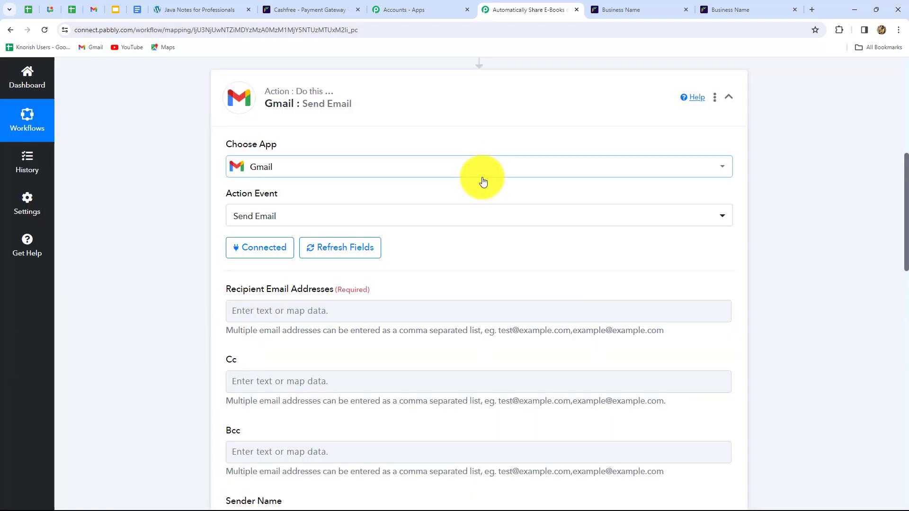
Step: Map Recipient Email Addresses to 'Data Customer Details Customer Email' from the Cashfree form data
scroll(484, 182, down, 3)
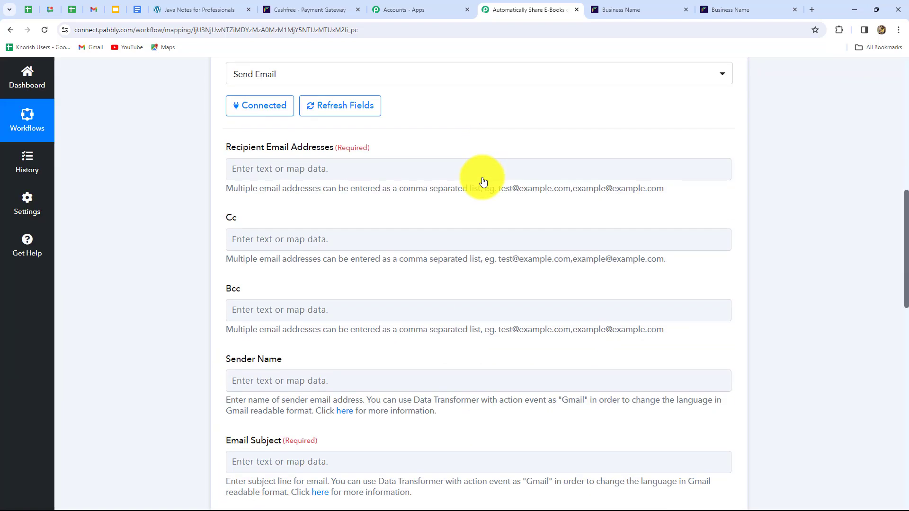
click(300, 172)
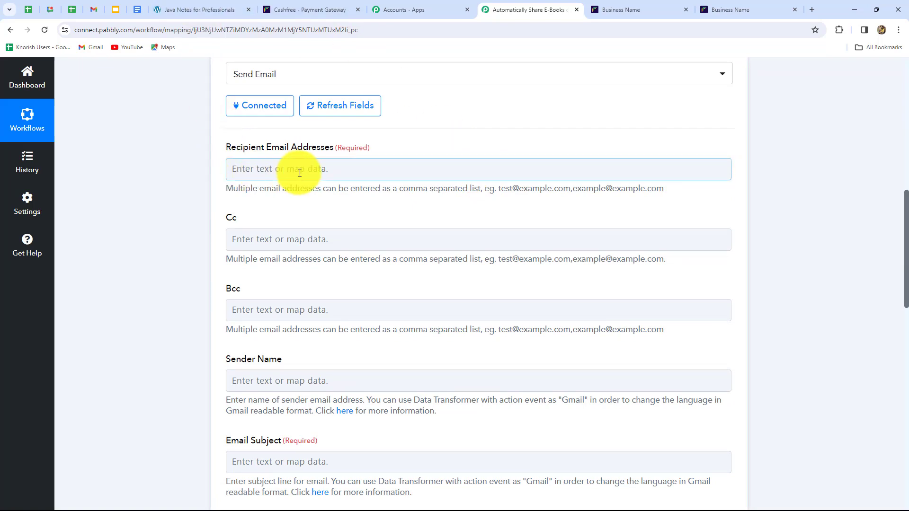
click(337, 169)
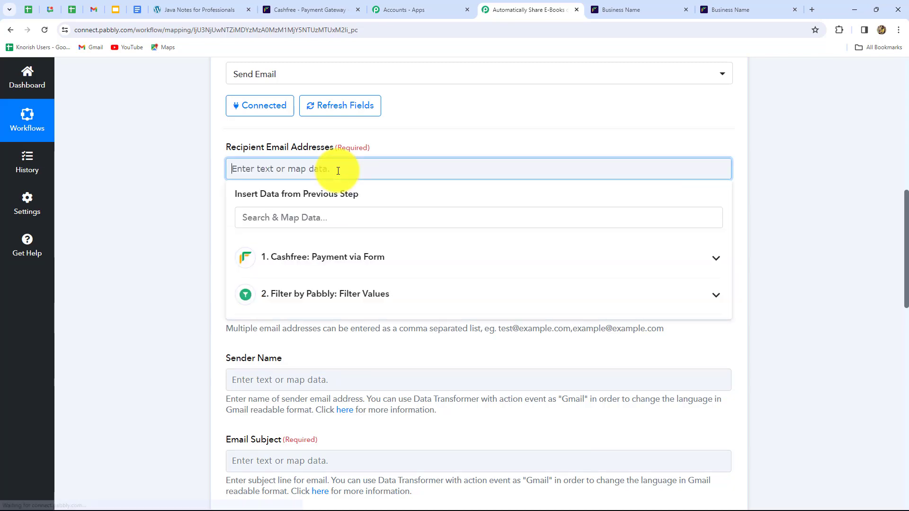
click(336, 259)
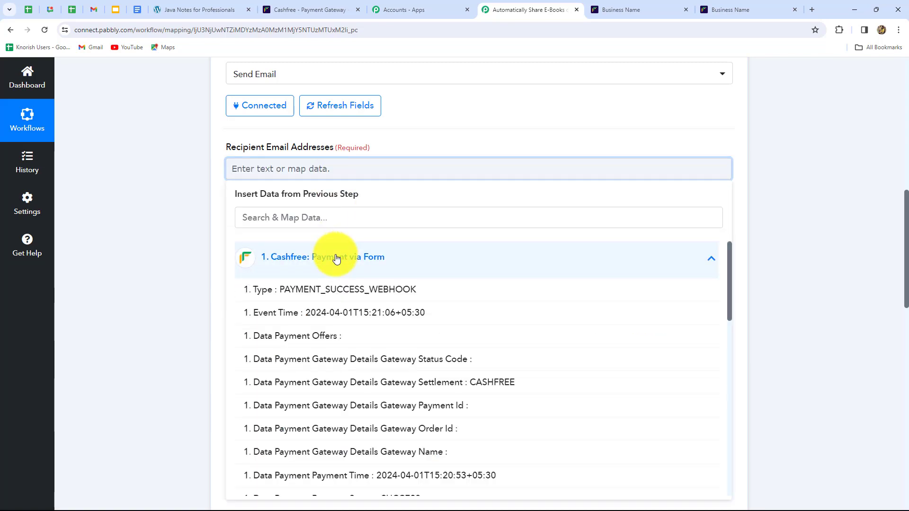
click(308, 217)
text(ema)
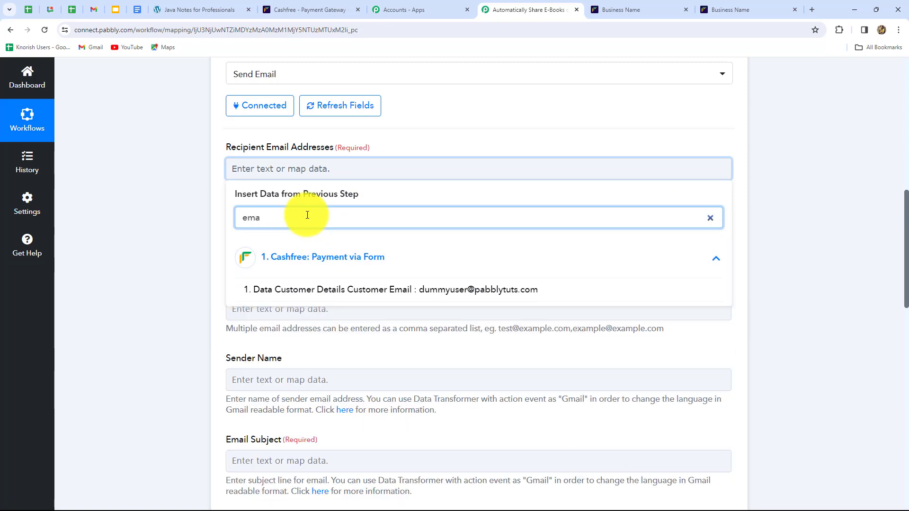
click(456, 294)
click(853, 242)
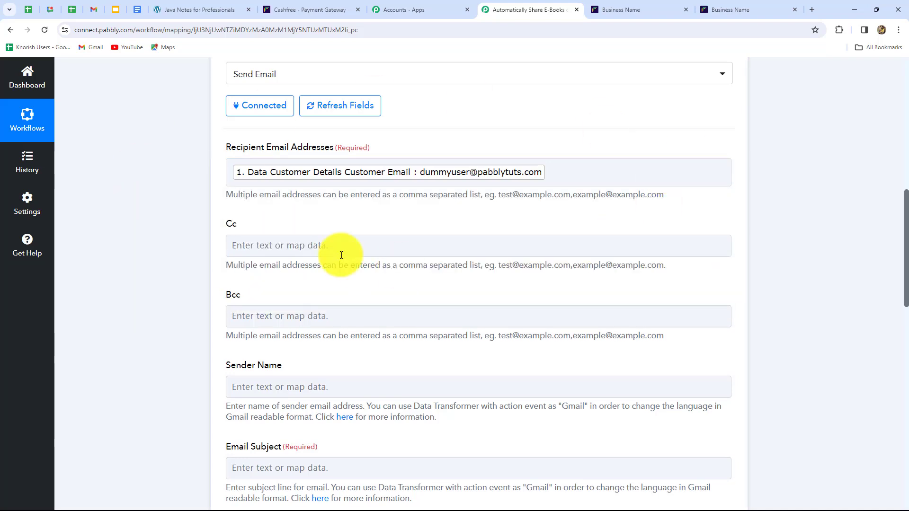
click(583, 178)
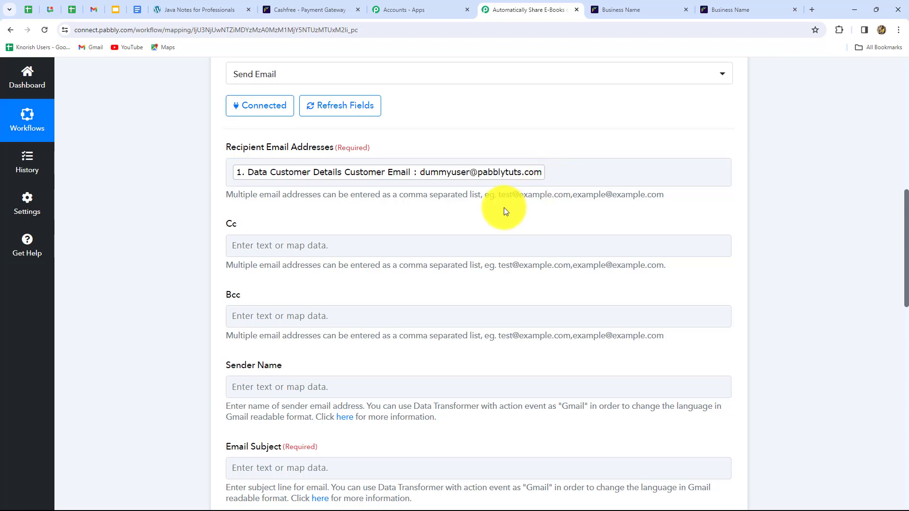
scroll(505, 210, down, 6)
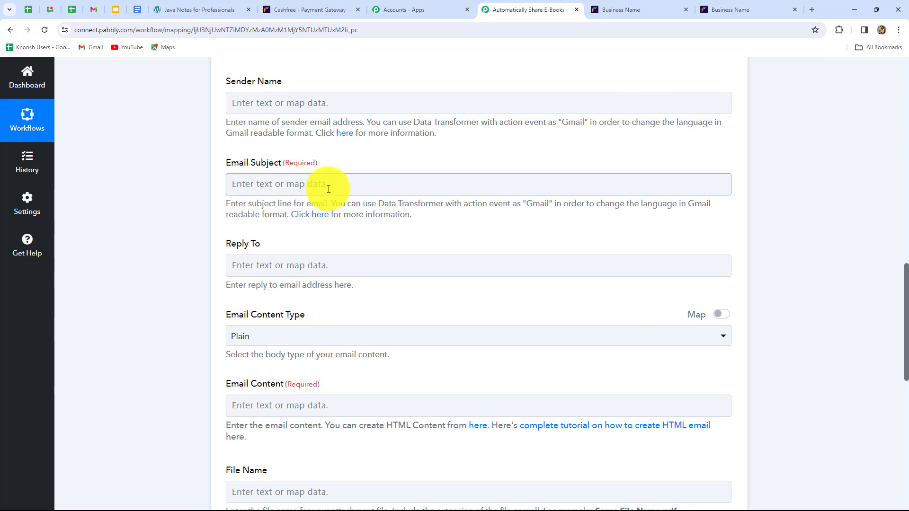
scroll(327, 187, up, 1)
scroll(329, 189, up, 2)
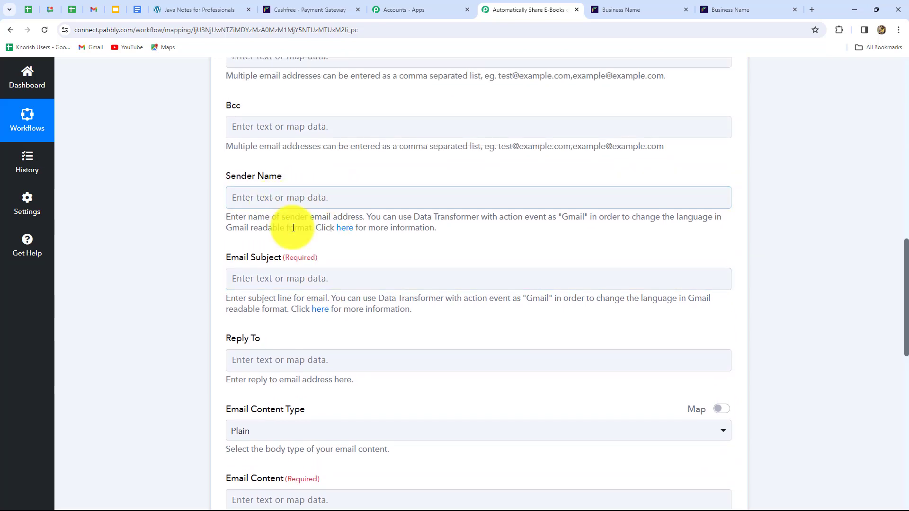
Step: Set the sender name to 'Knowledge Books Store'
click(323, 193)
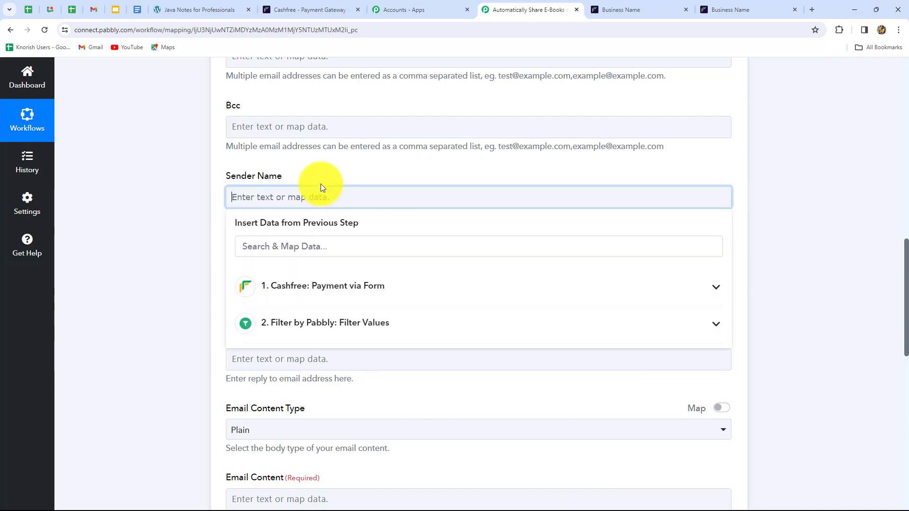
key(Caps_Lock)
text(Knowledge)
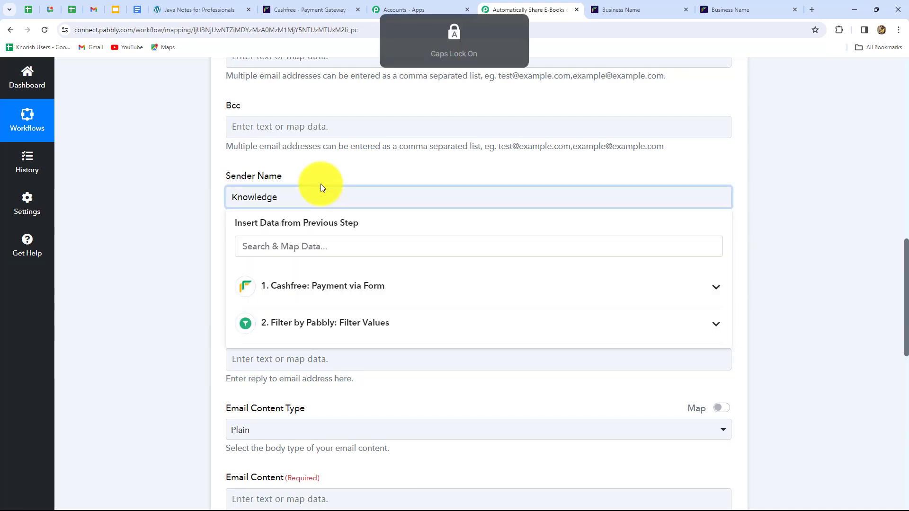
text( Books Store)
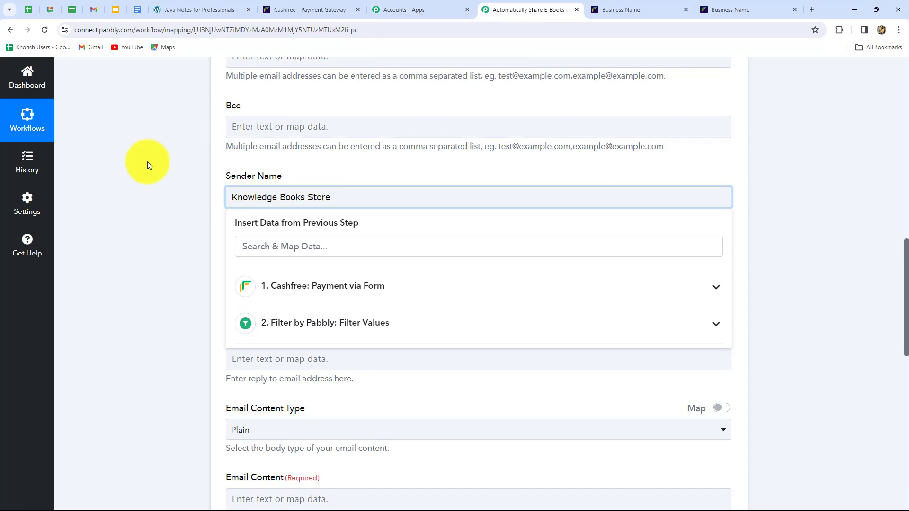
click(121, 249)
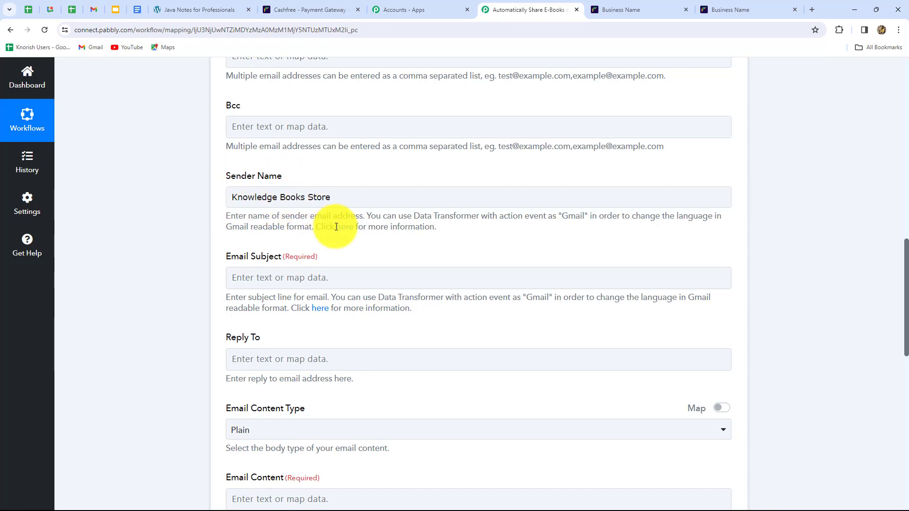
scroll(327, 220, down, 3)
Step: Set the email subject to 'Java E-Book'
click(245, 127)
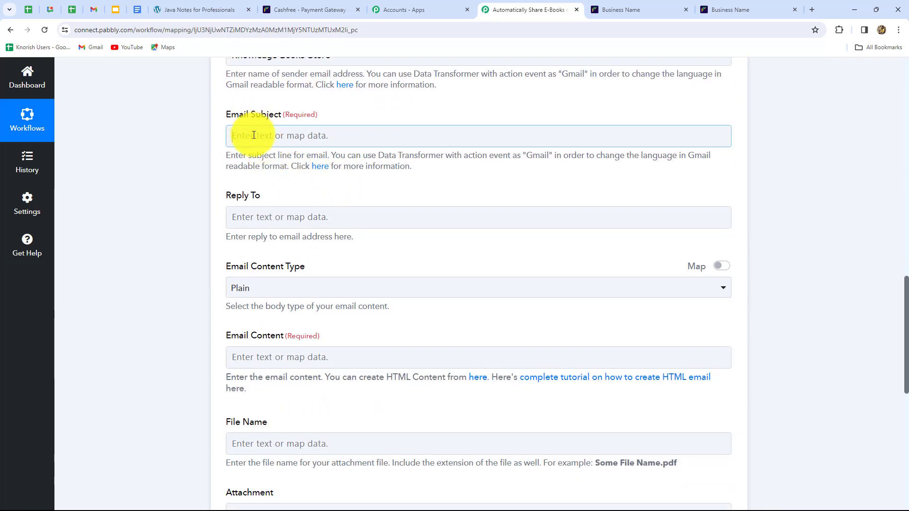
click(254, 135)
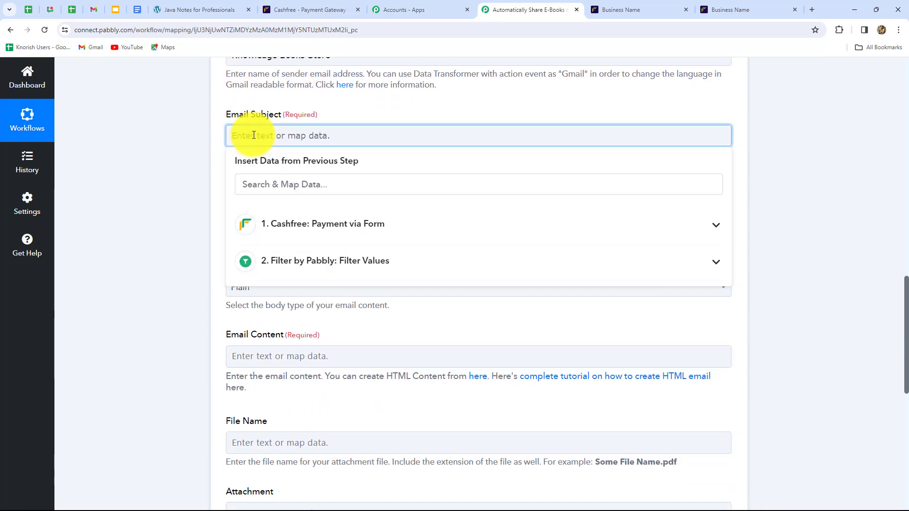
text(Java E-Book)
click(178, 181)
scroll(346, 193, down, 2)
scroll(344, 194, up, 2)
scroll(343, 194, up, 2)
click(367, 232)
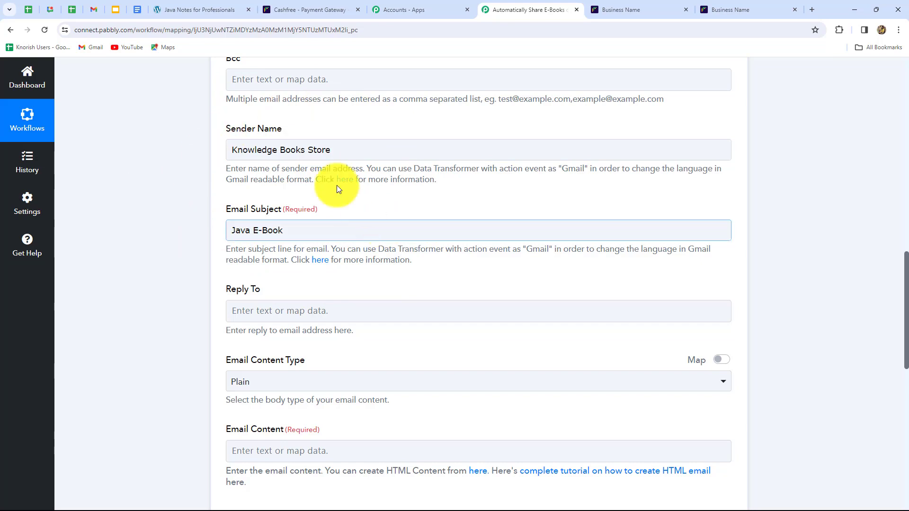
scroll(333, 239, down, 7)
scroll(333, 238, up, 3)
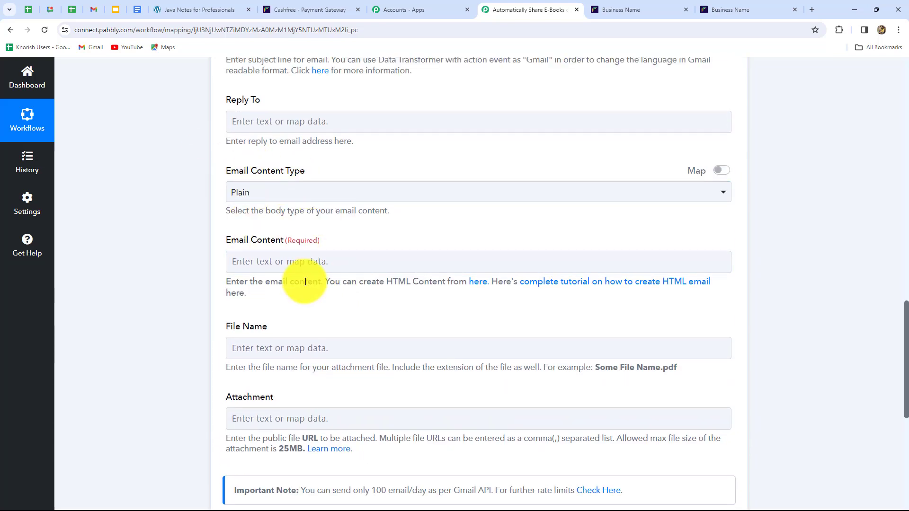
scroll(304, 284, down, 2)
Step: Start the email body with 'Hello,' followed by the Cashfree step's Customer Name field
click(284, 165)
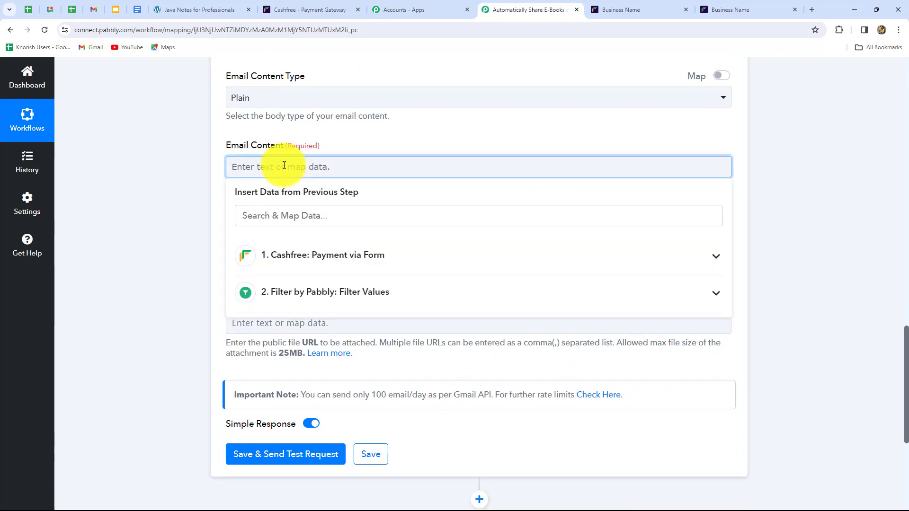
text(Hello,)
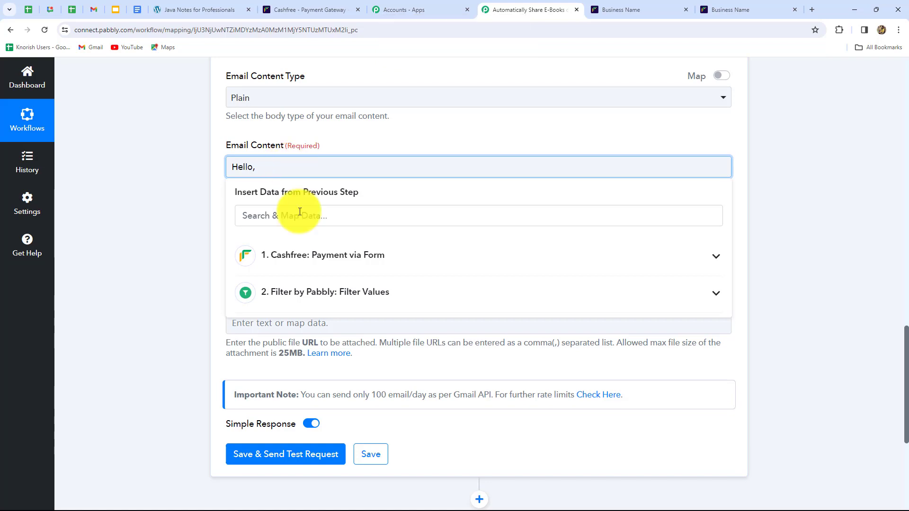
click(316, 247)
click(303, 213)
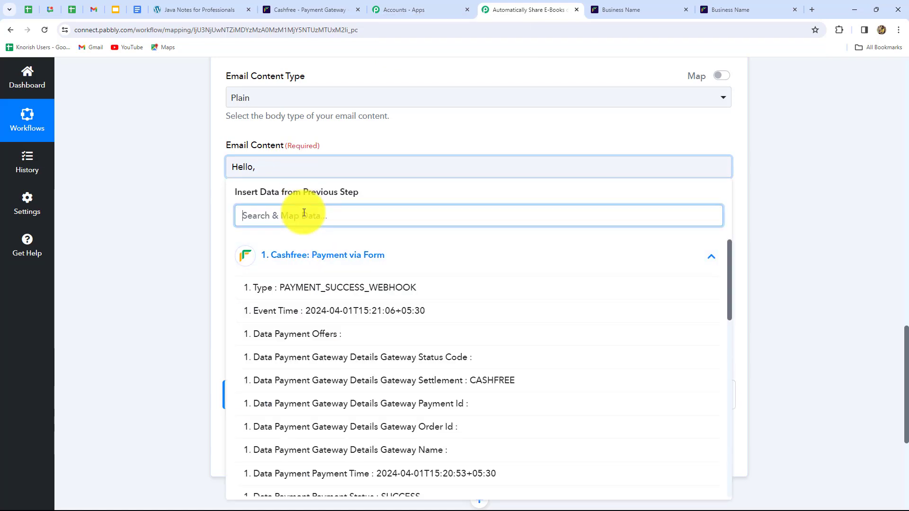
text(name)
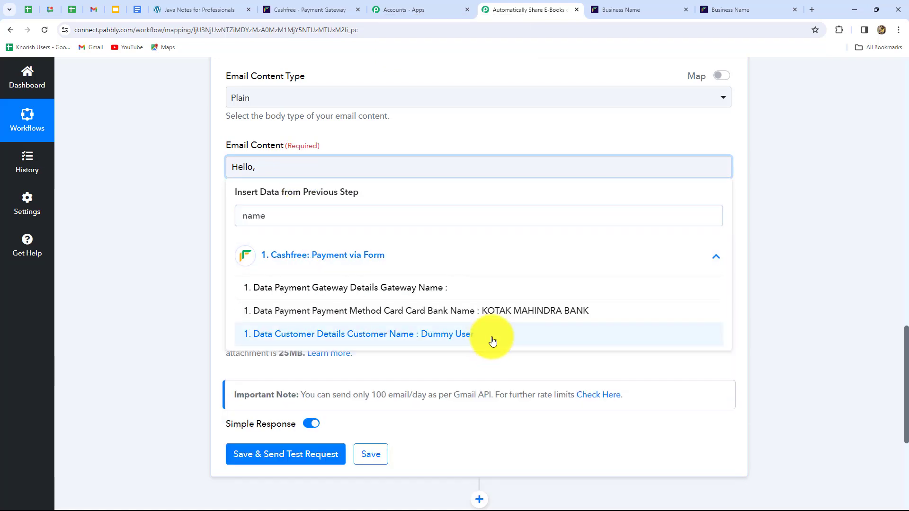
click(493, 334)
click(774, 272)
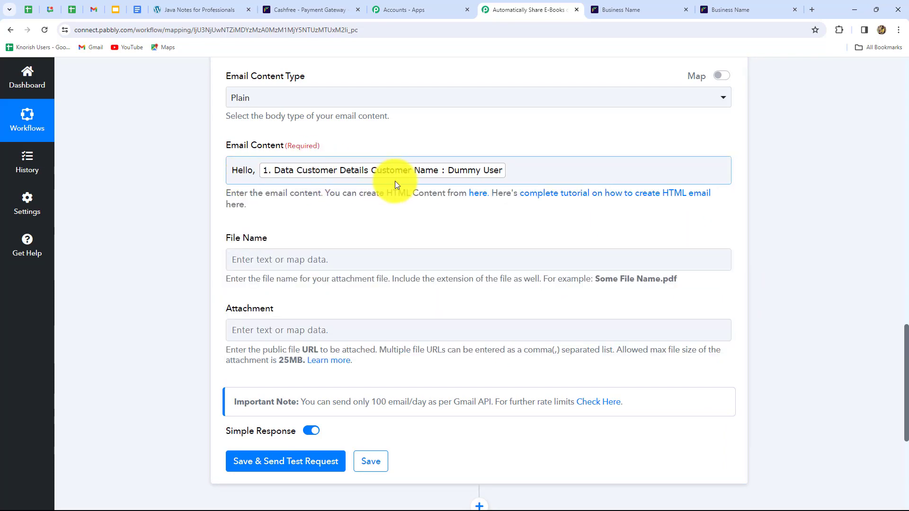
Step: Add the Java E-Book thank-you message and the Knowledge Book Stores signature below the greeting
click(526, 169)
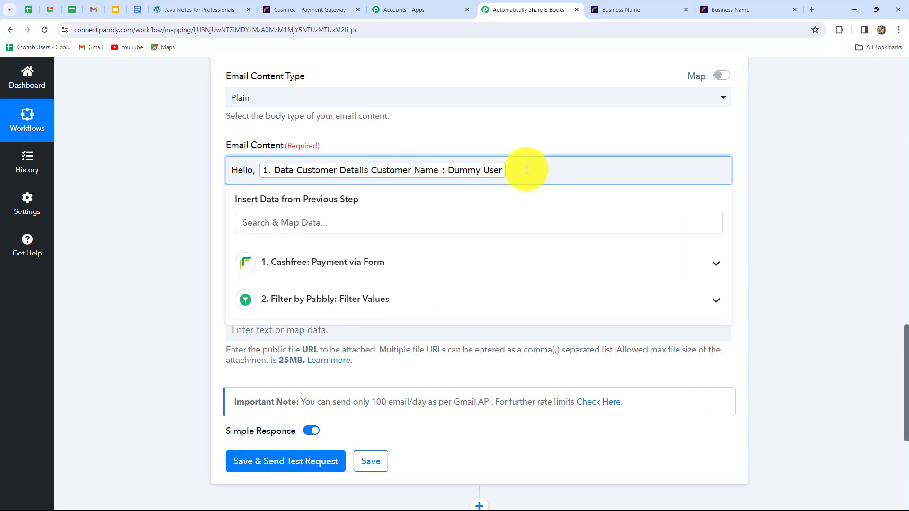
key(Return)
key(Return)
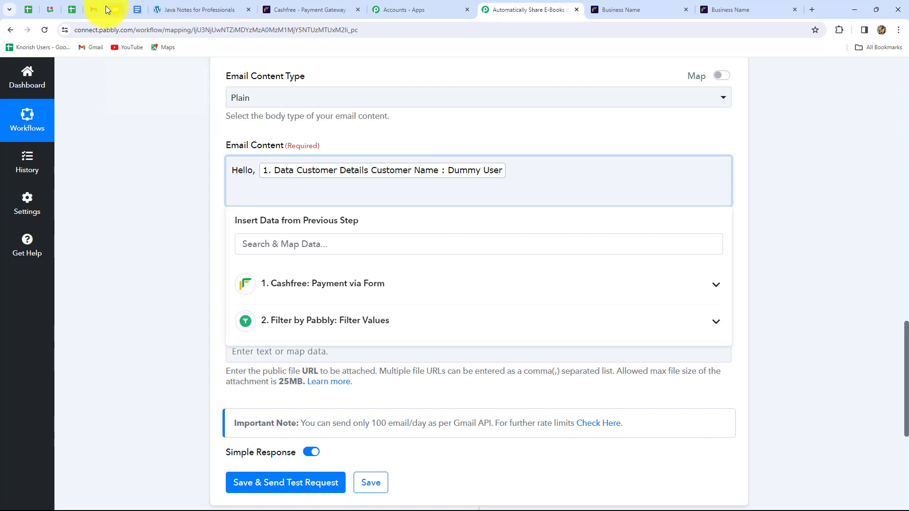
text(Thank You for Placing the order of Java E-Book! Your payment is successful and we are attaching the PDF Link of your E-Book.  Thanks & Regards, Knowledge Book Stores.)
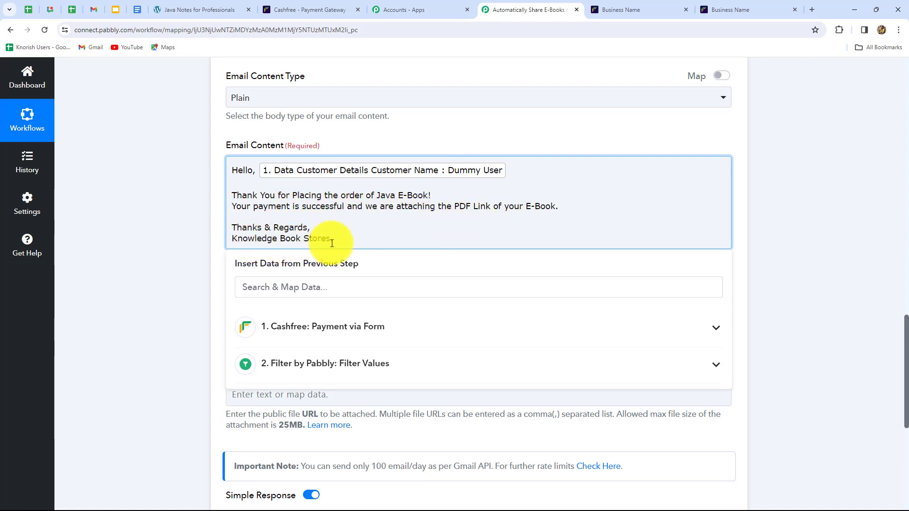
click(797, 230)
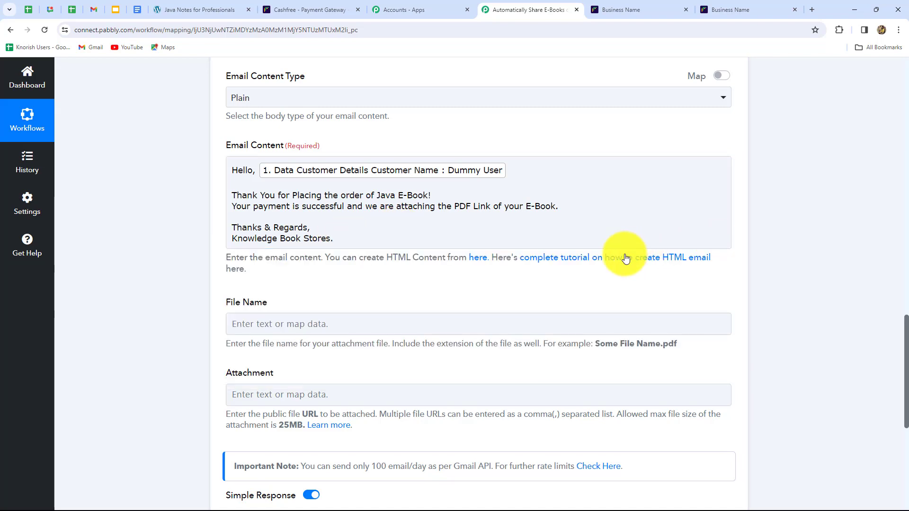
scroll(617, 237, down, 3)
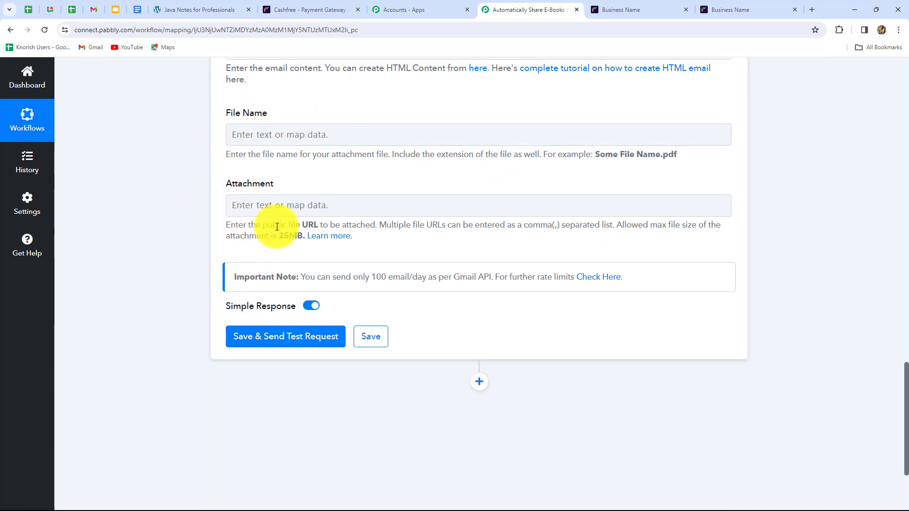
Step: Set the attachment File Name to 'Java Script E-Book'
click(271, 134)
text(Java Script E-Book)
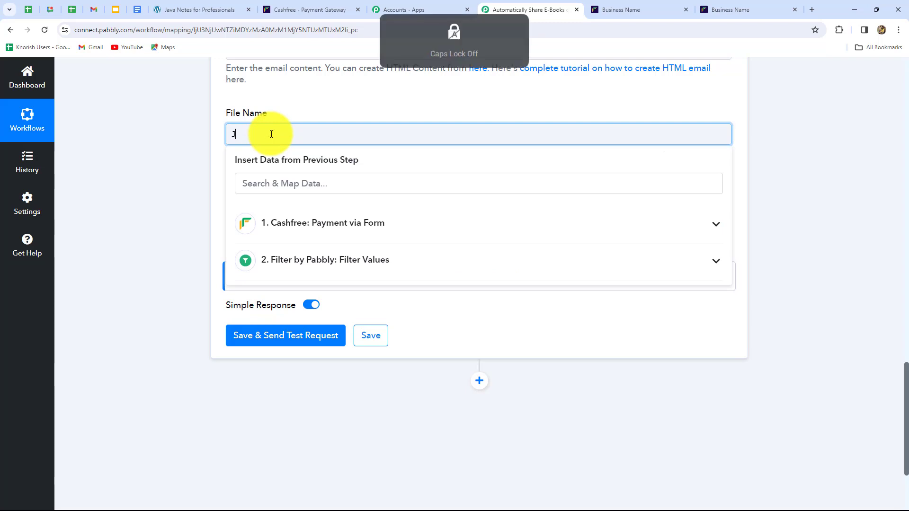
click(148, 198)
Step: Paste the java.pdf link from pay2vault.com into the Attachment field
click(268, 204)
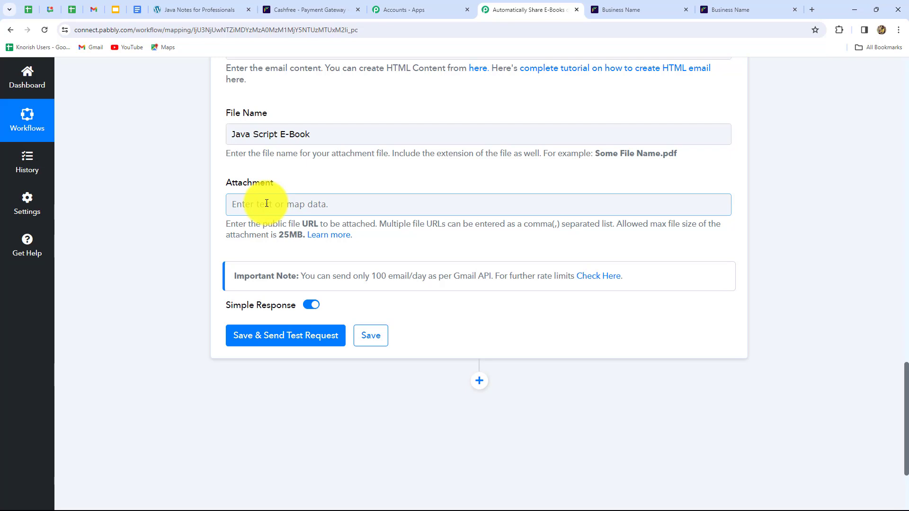
click(267, 204)
text(https://pay2vault.com/wp3/wp-content/uploads/2022/06/java.pdf)
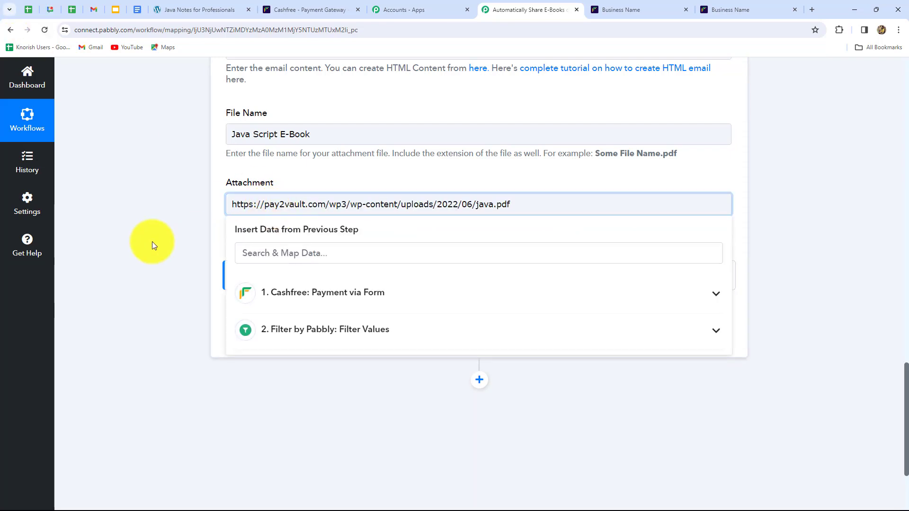
click(156, 241)
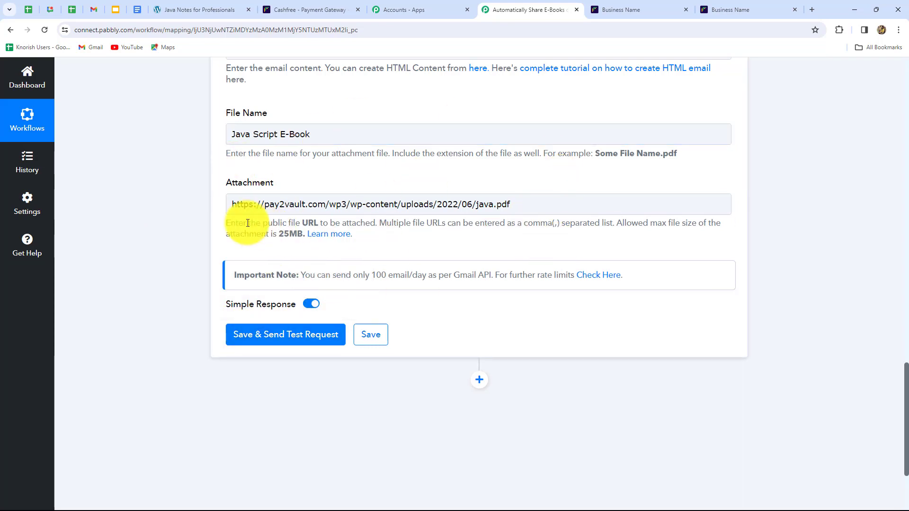
Step: Save the Gmail step, send a test email and review its sender, subject and content
click(281, 335)
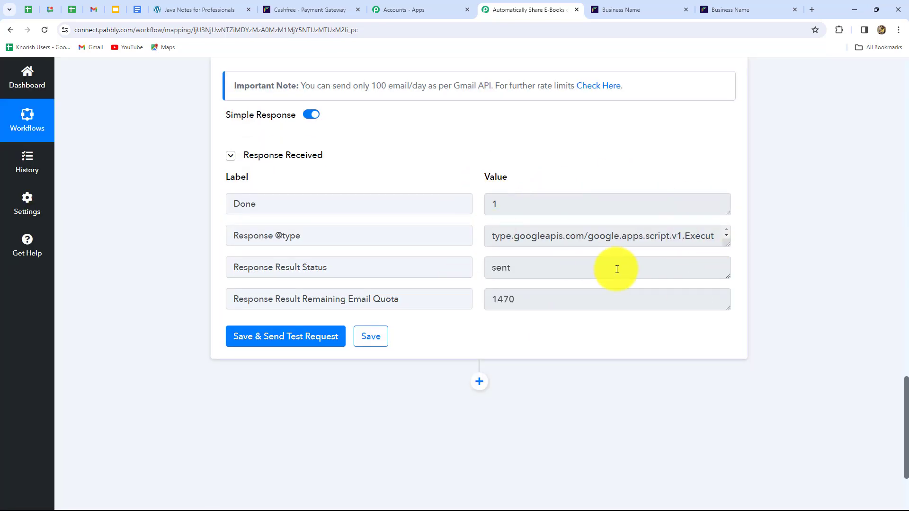
scroll(616, 269, up, 15)
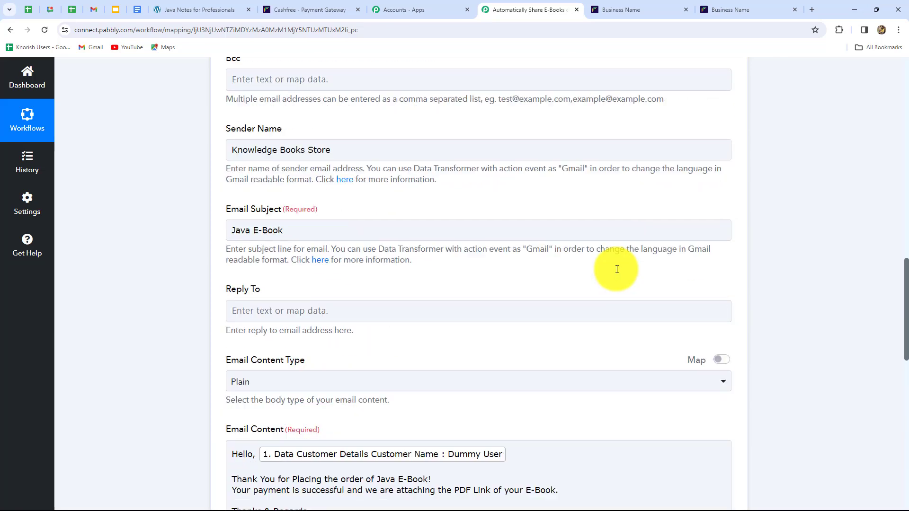
scroll(616, 269, down, 10)
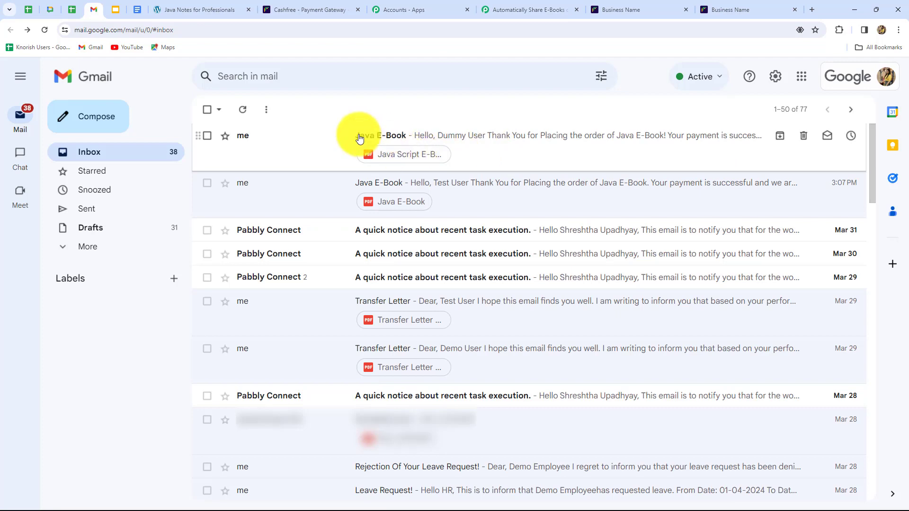
Step: Open the Java E-Book email, preview its 10-page Java Notes PDF, then go back to Pabbly
click(483, 136)
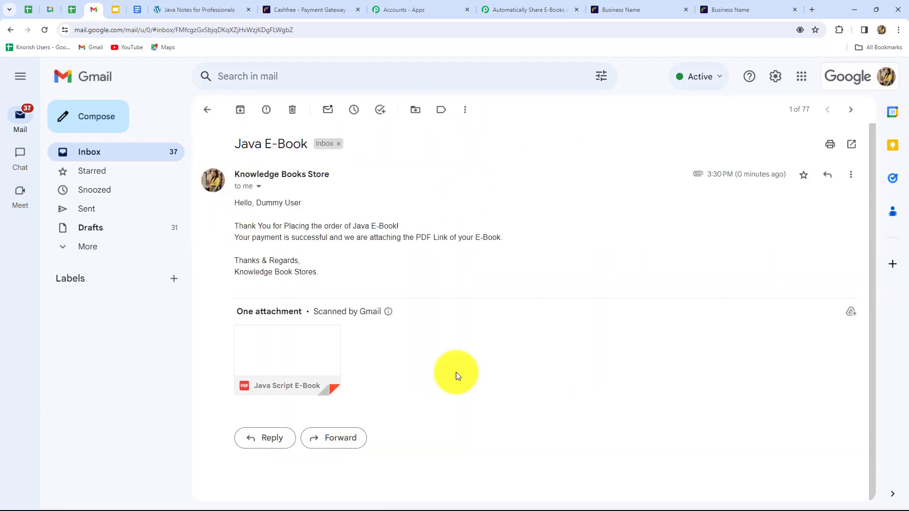
click(305, 355)
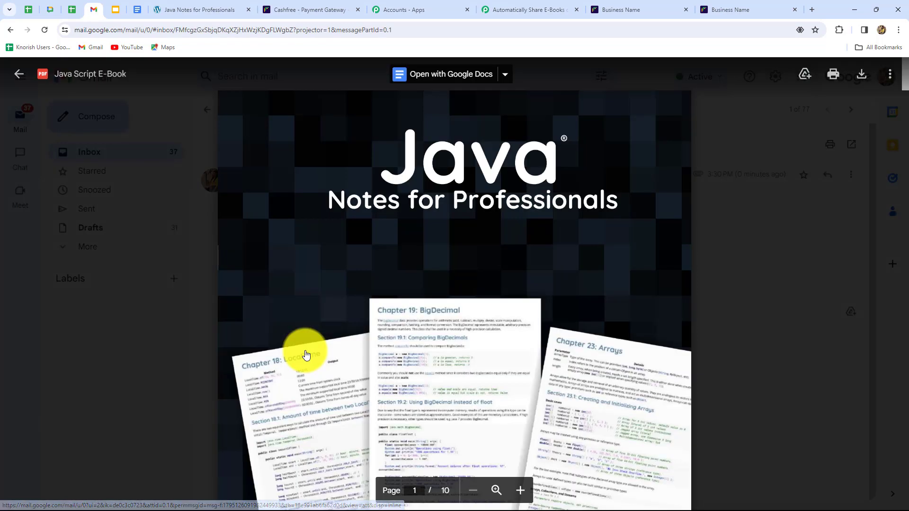
scroll(378, 319, down, 10)
scroll(383, 317, down, 20)
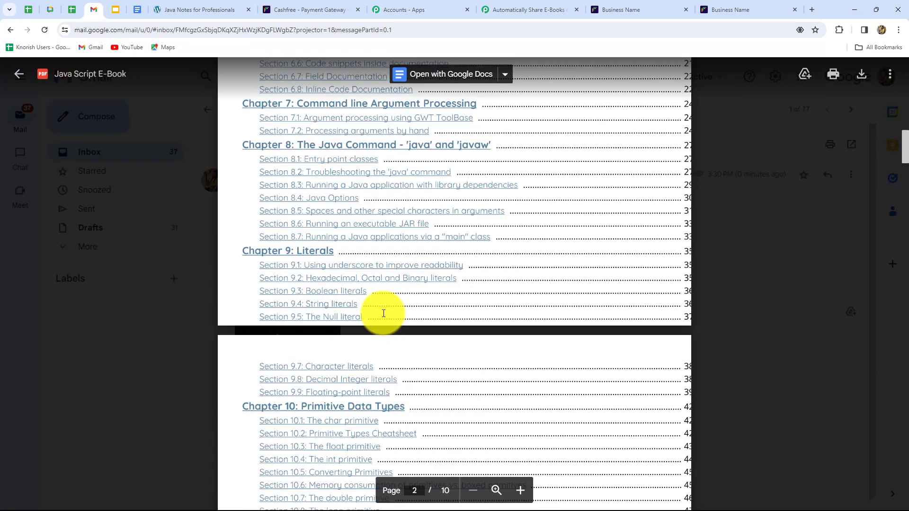
scroll(383, 303, down, 15)
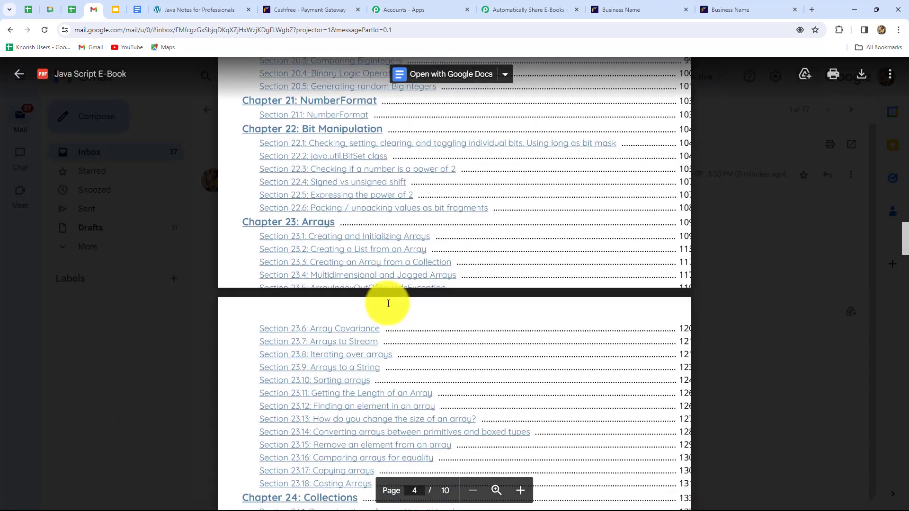
click(19, 74)
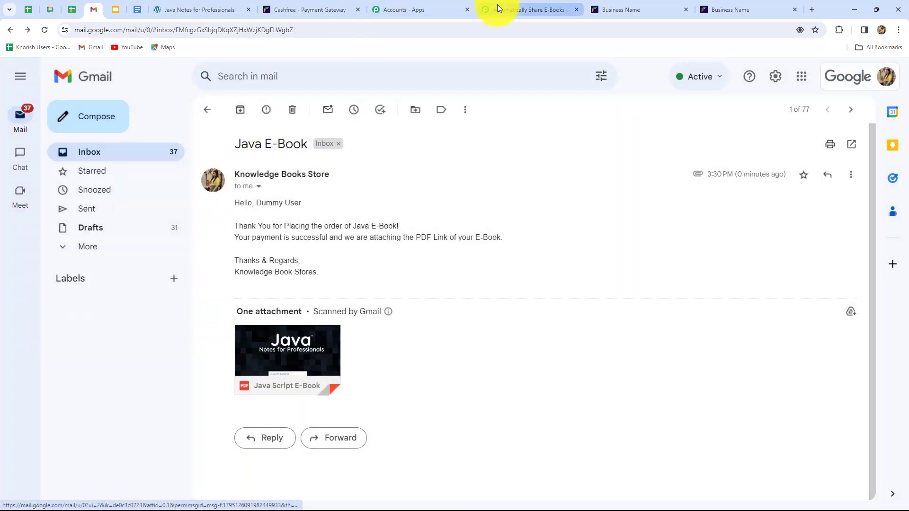
click(497, 5)
scroll(780, 378, up, 10)
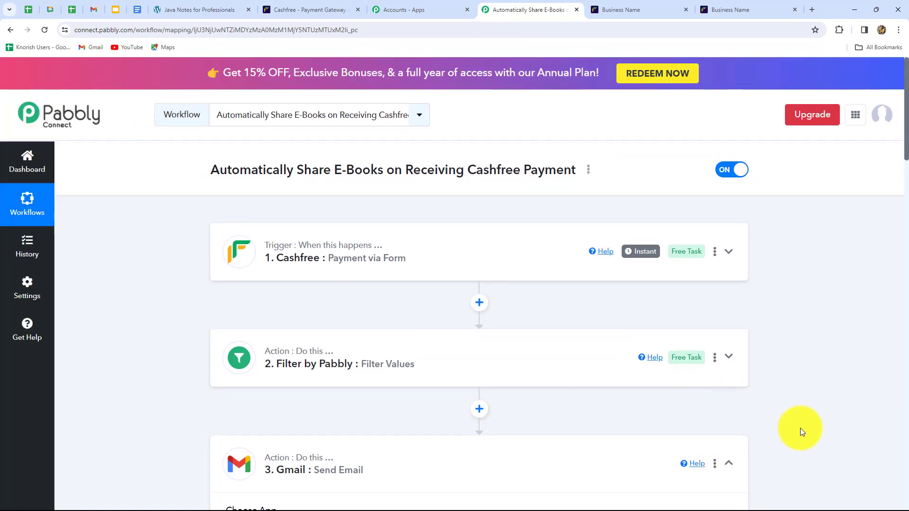
Step: Scroll down to the Gmail Send Email step and collapse it
scroll(241, 309, down, 1)
scroll(243, 306, down, 4)
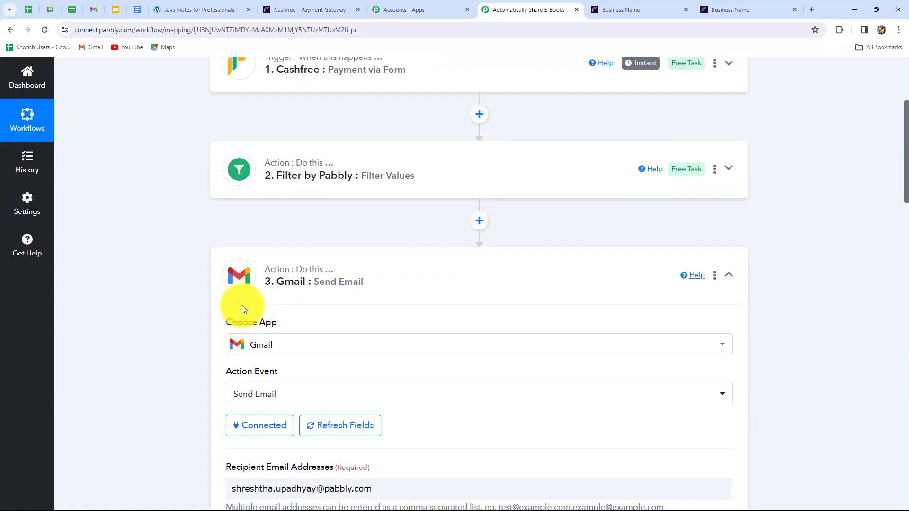
scroll(243, 305, up, 3)
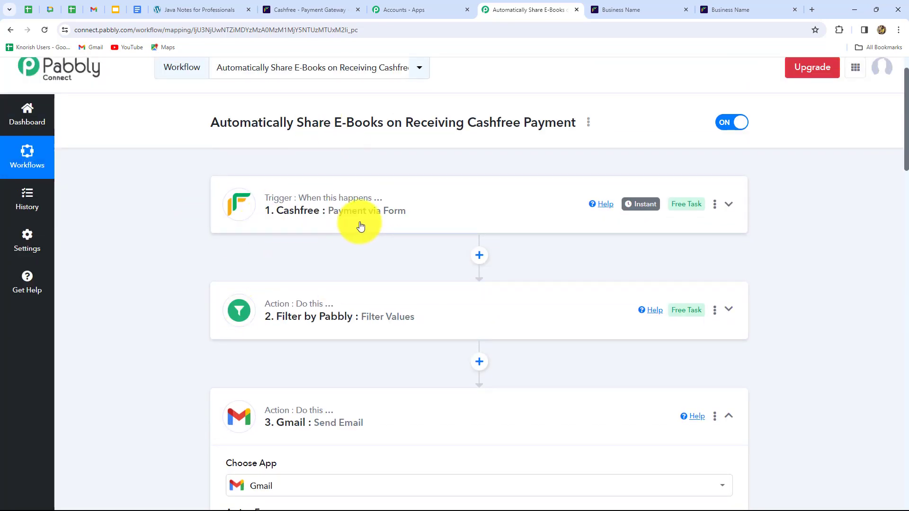
scroll(172, 294, down, 2)
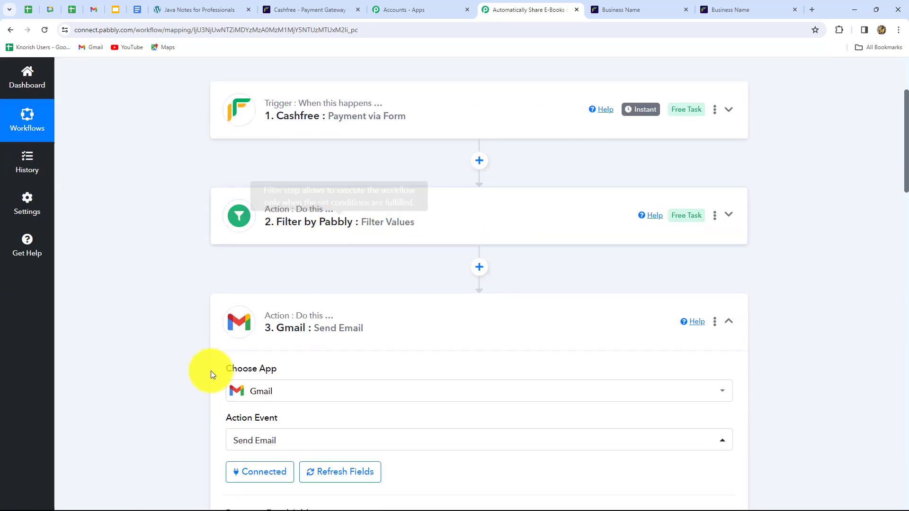
click(729, 322)
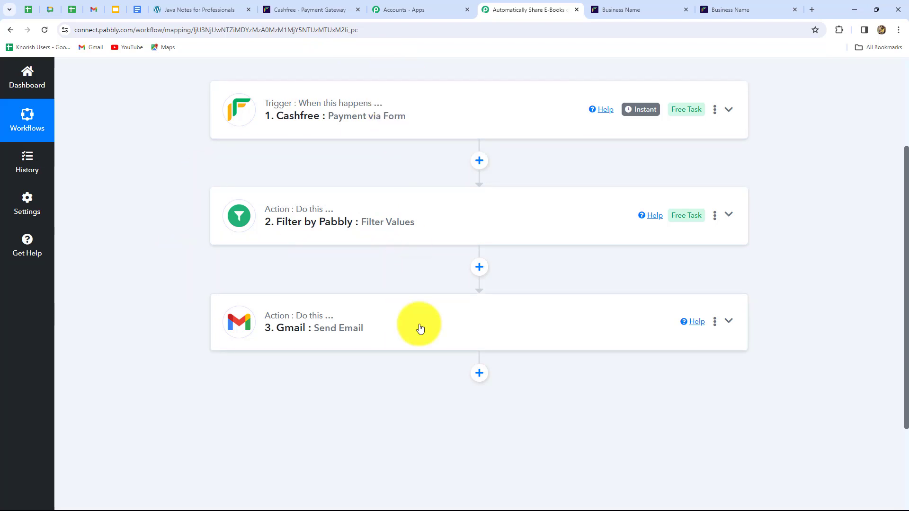
Step: Copy the javaebook payment form link and load it in a new browser tab
click(291, 10)
mouse_move(759, 279)
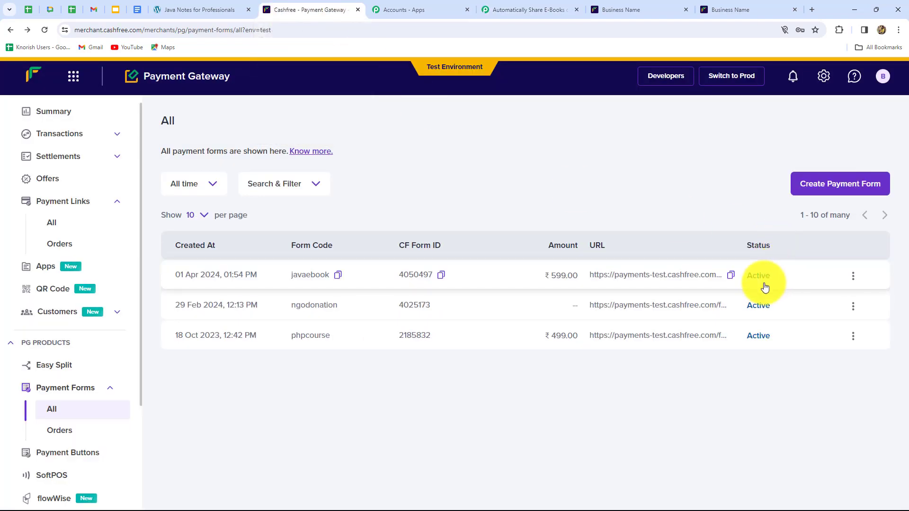
click(731, 275)
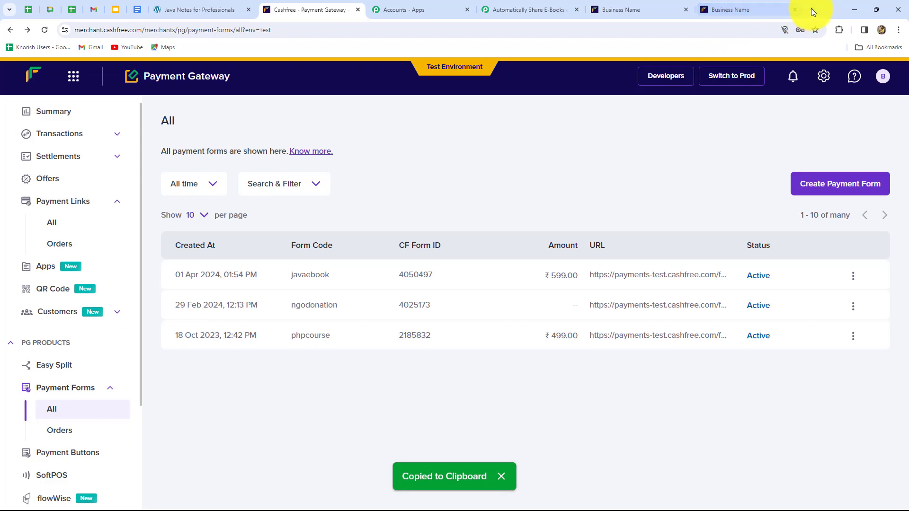
click(812, 10)
key(ctrl+v)
key(Return)
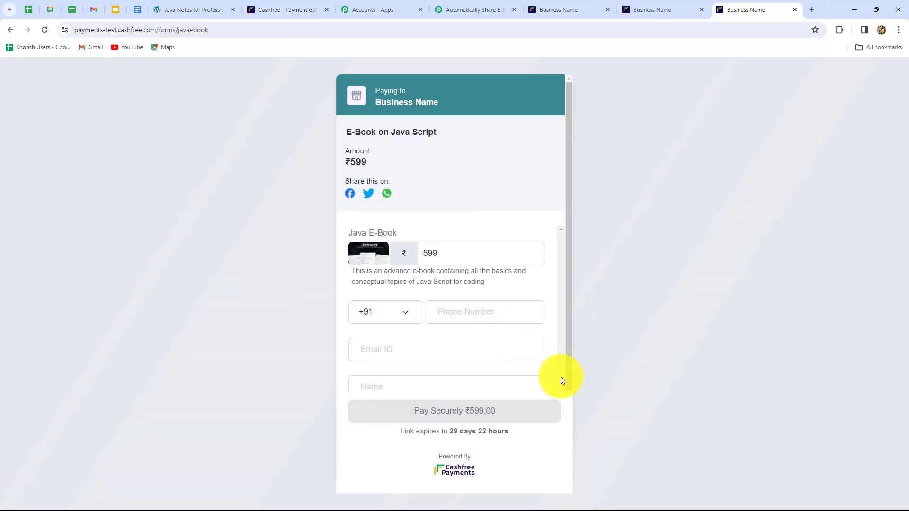
Step: Enter a test buyer's phone number, e-mail and name, and submit the ₹599 payment
click(442, 312)
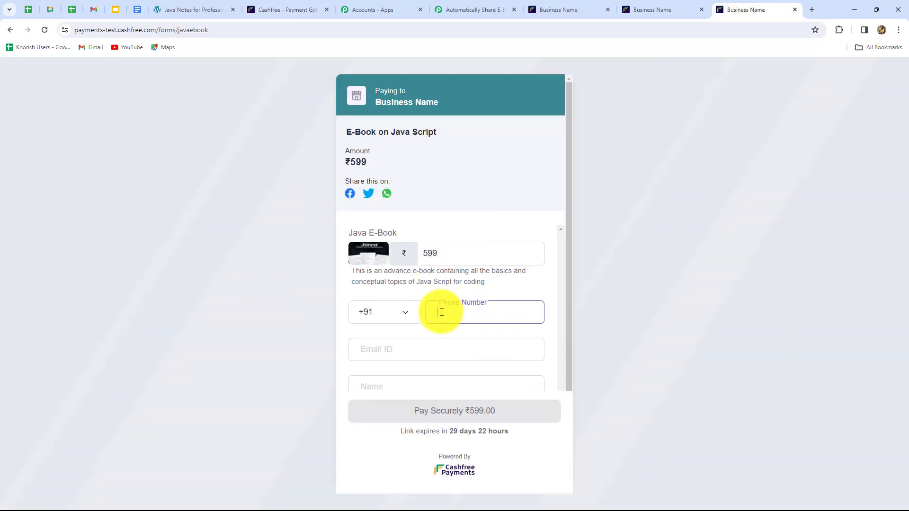
text(8787878787)
click(418, 347)
text(demouser@pabblytuts.com)
click(391, 355)
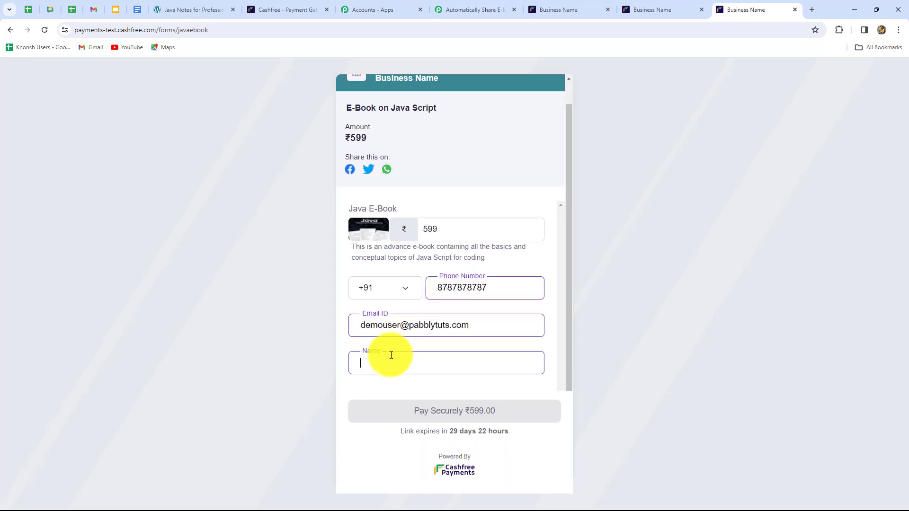
text(Demo User)
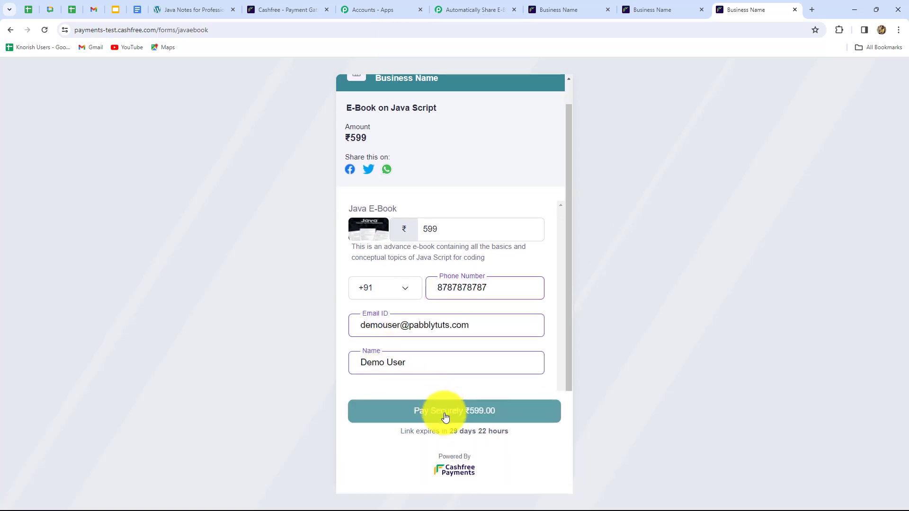
click(445, 416)
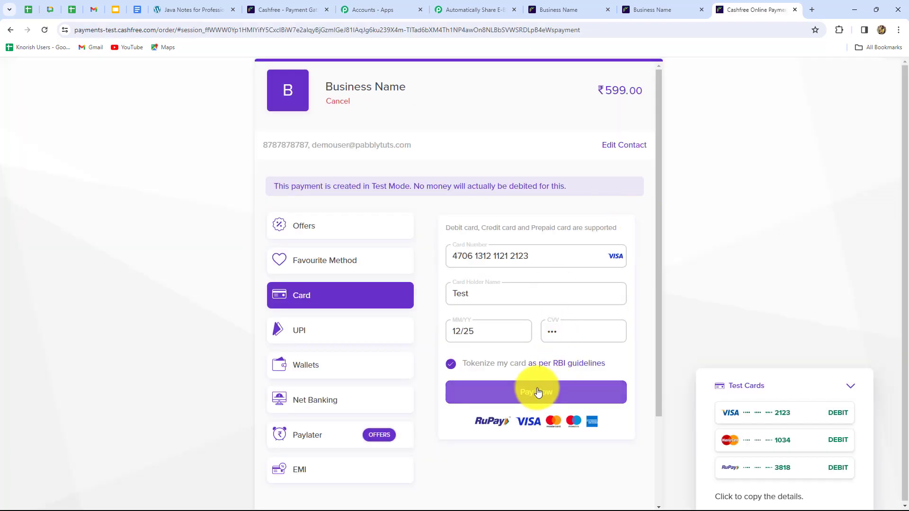
Step: Pay with the test card, enter the simulator's hinted one-time code and simulate success
click(533, 391)
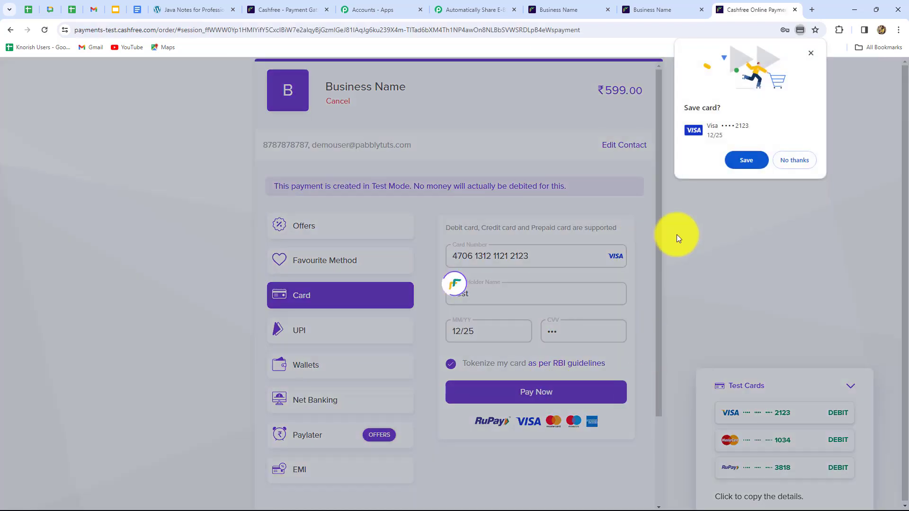
click(814, 50)
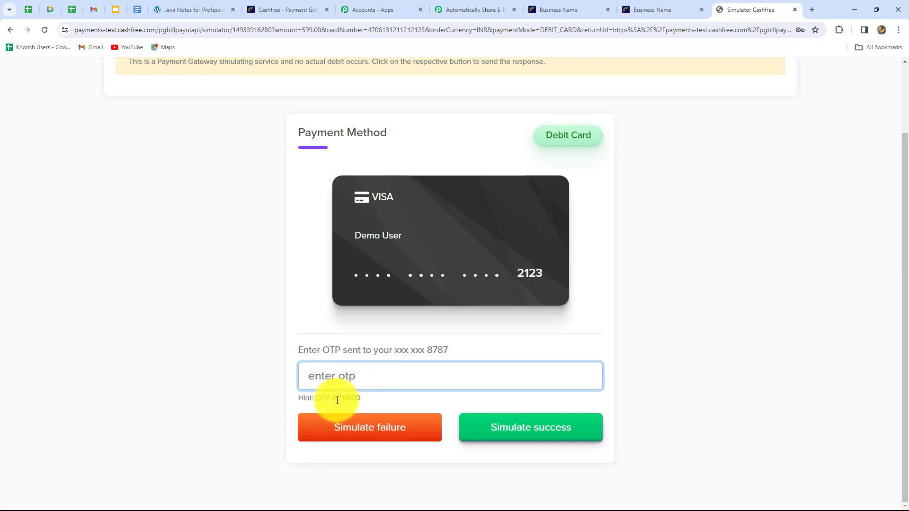
drag(337, 398, 376, 401)
key(ctrl+c)
click(372, 375)
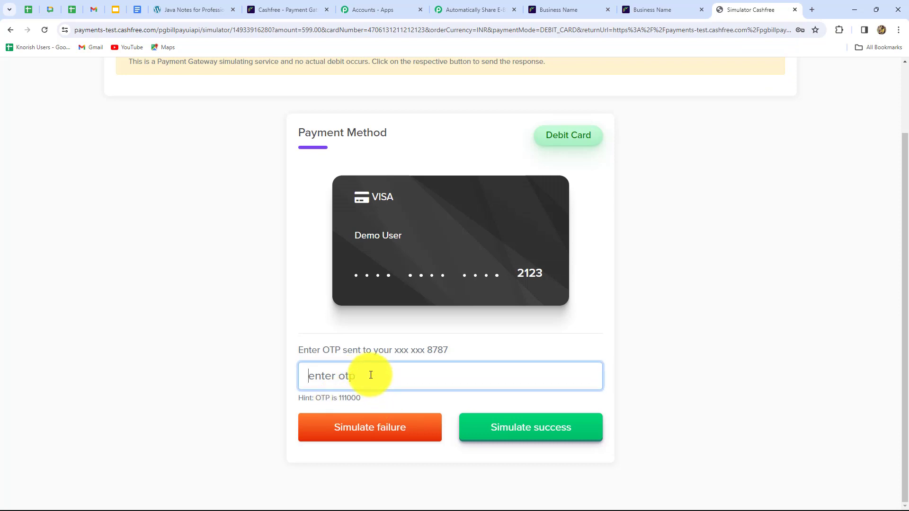
key(ctrl+v)
click(473, 427)
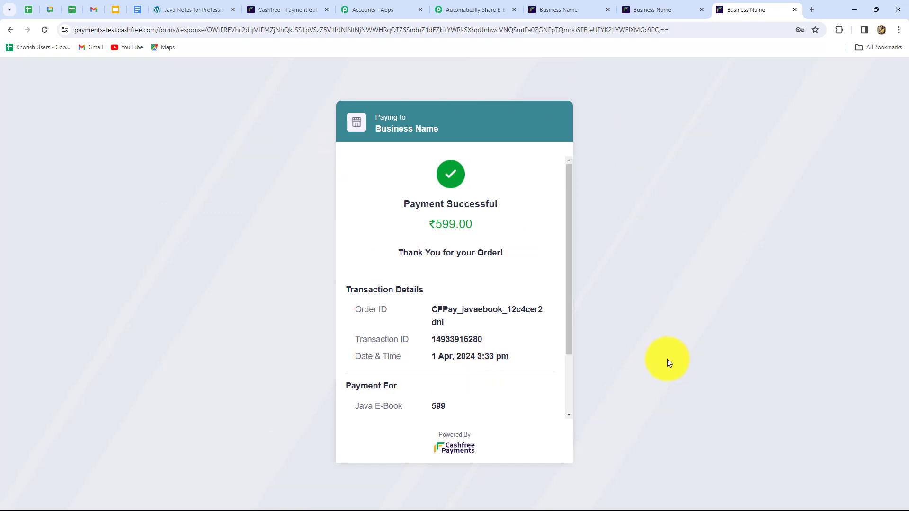
click(93, 8)
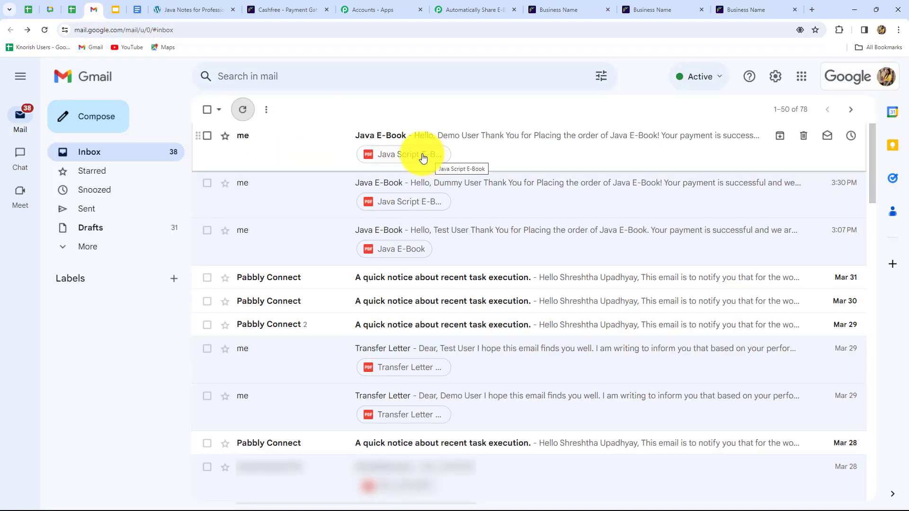
Step: Open the newest Java E-Book email, check the buyer's name in the greeting, and return to Pabbly
click(459, 142)
drag(255, 203, 295, 204)
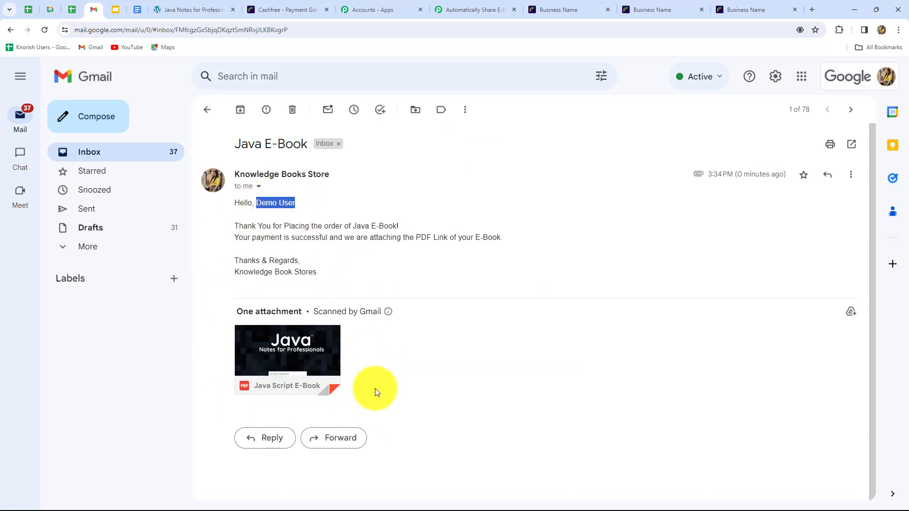
click(476, 8)
Step: Scroll to the top and collapse the Cashfree Payment via Form trigger step
scroll(862, 223, up, 9)
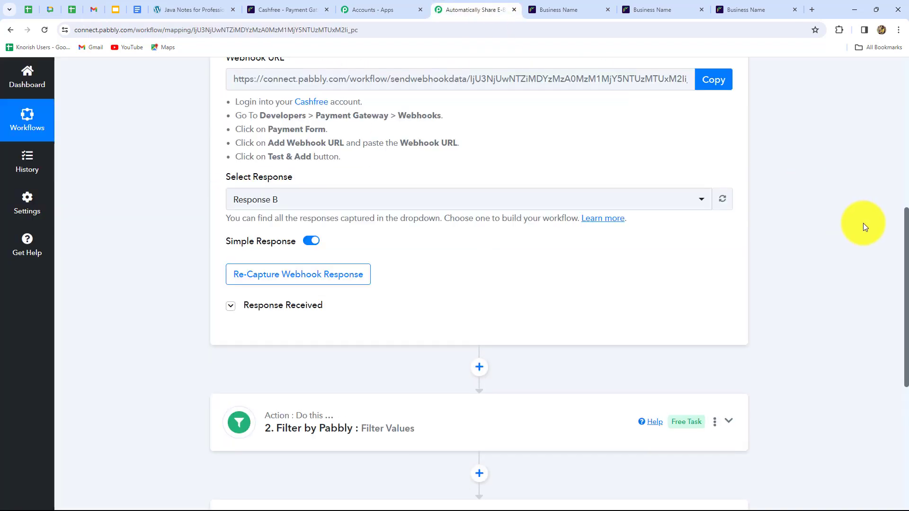
scroll(863, 221, up, 2)
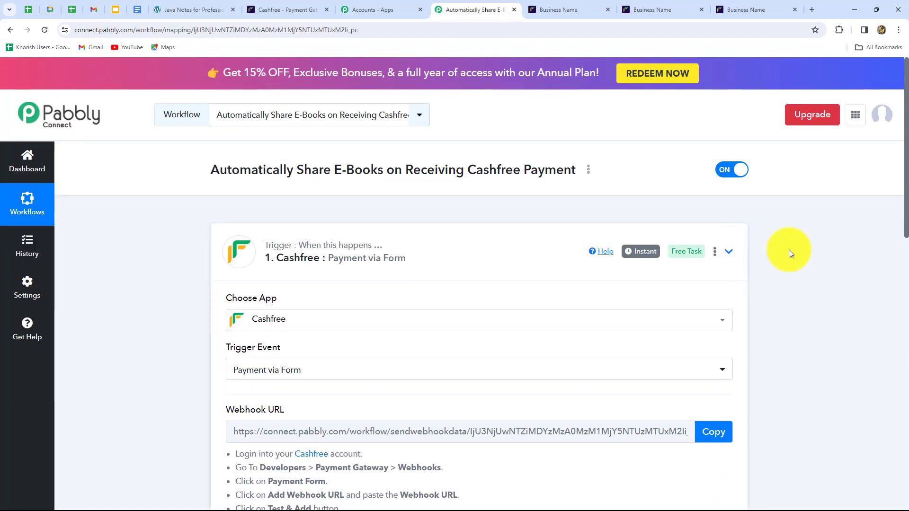
click(729, 252)
scroll(816, 257, down, 1)
scroll(816, 258, up, 1)
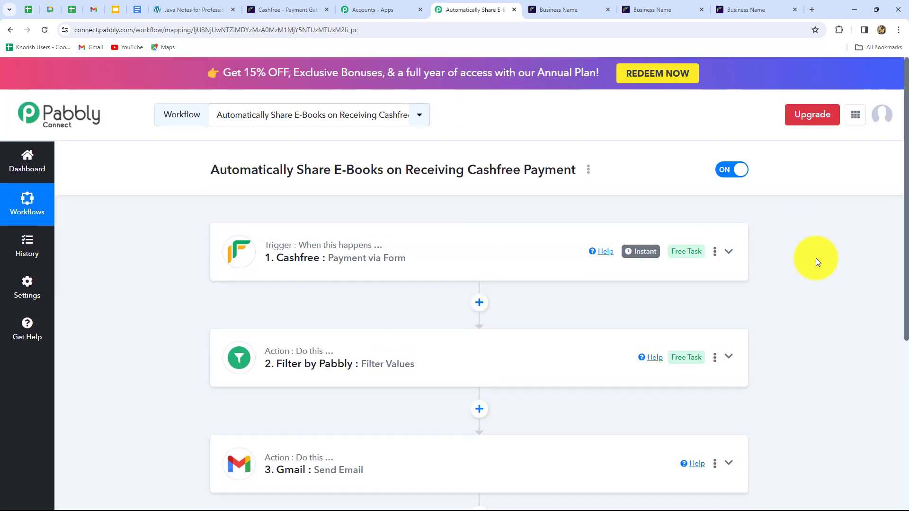
scroll(816, 258, down, 2)
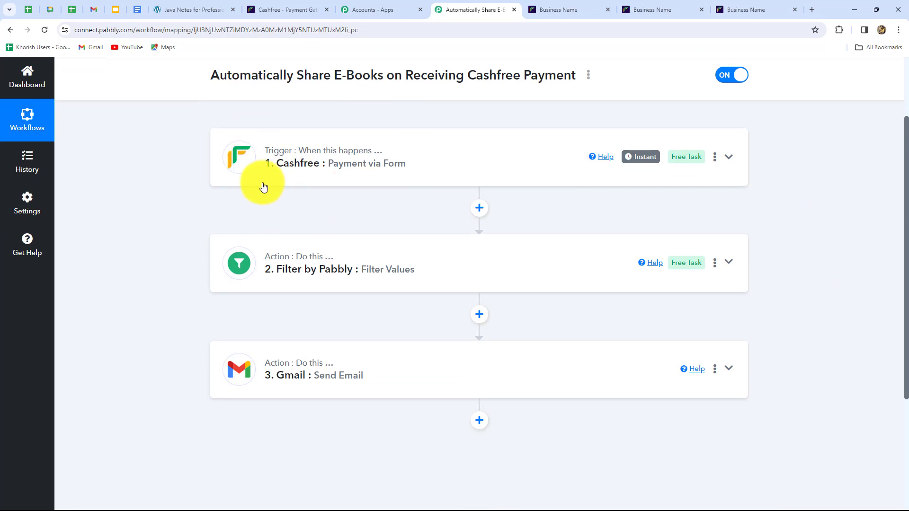